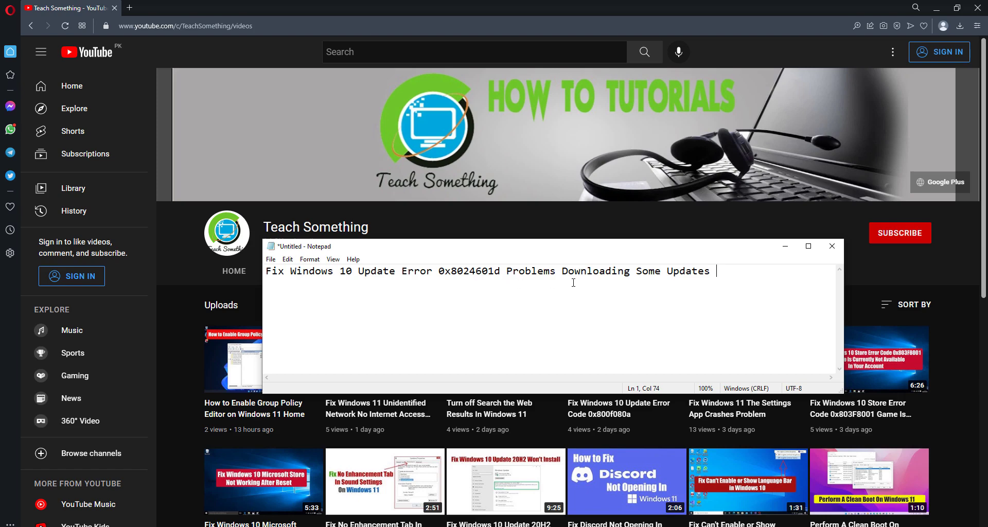
# Step: Minimize the Notepad window and search Windows for "ser" to open the Services app
pyautogui.click(786, 246)
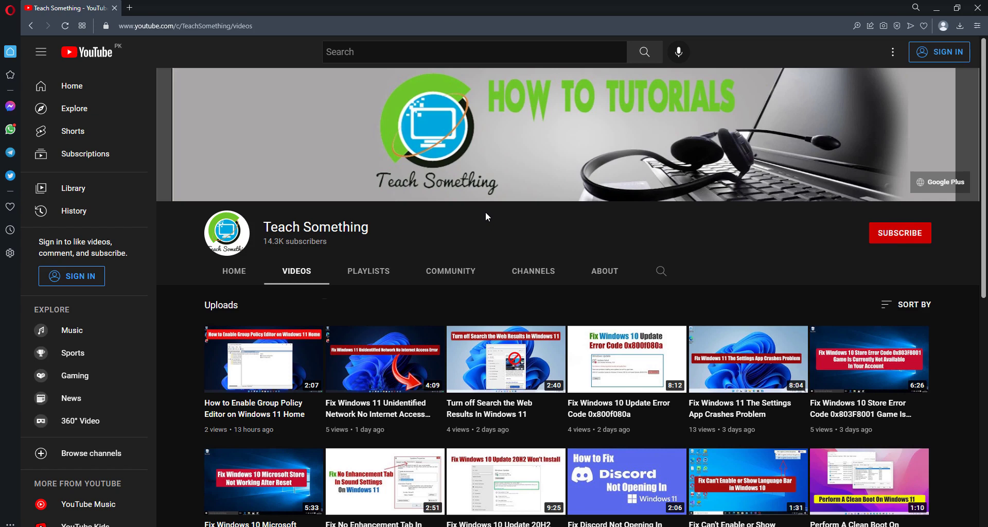
pyautogui.press('super')
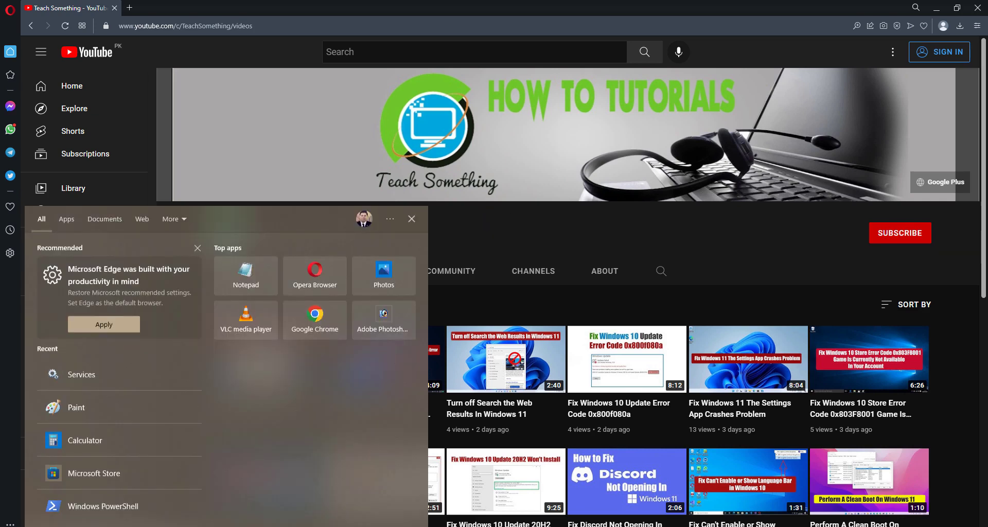
pyautogui.write('ser')
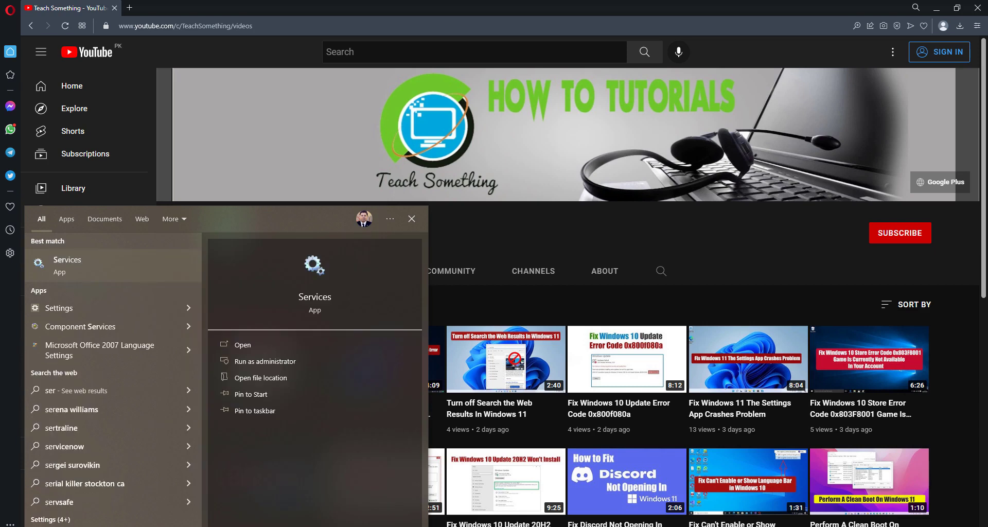
pyautogui.click(76, 270)
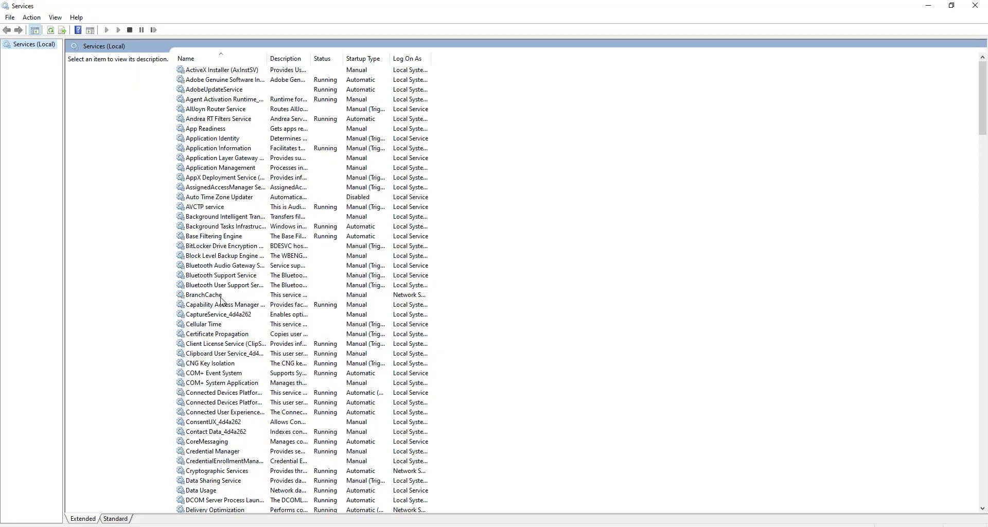
# Step: Open the properties of the Windows Update service and set its startup type to Automatic
pyautogui.click(217, 296)
pyautogui.press('w')
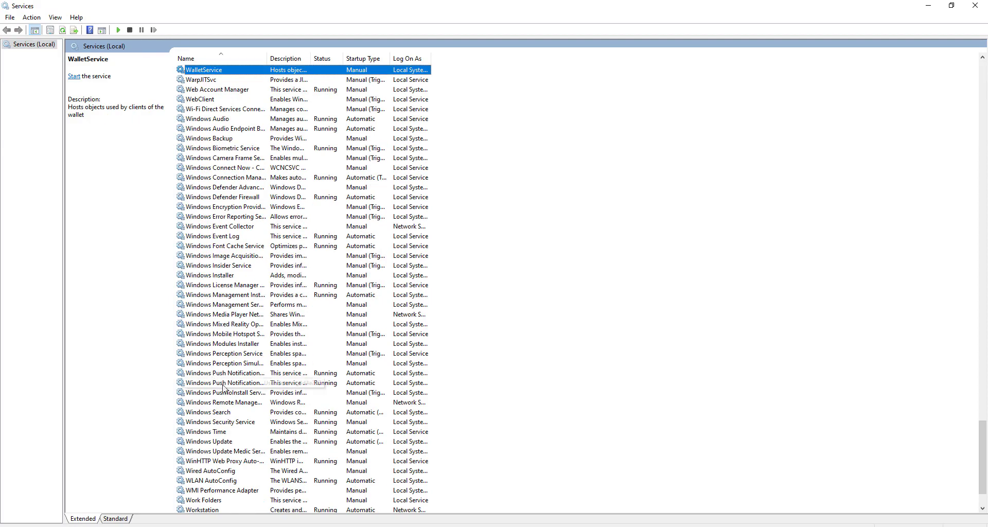
pyautogui.click(212, 442)
pyautogui.doubleClick(212, 444)
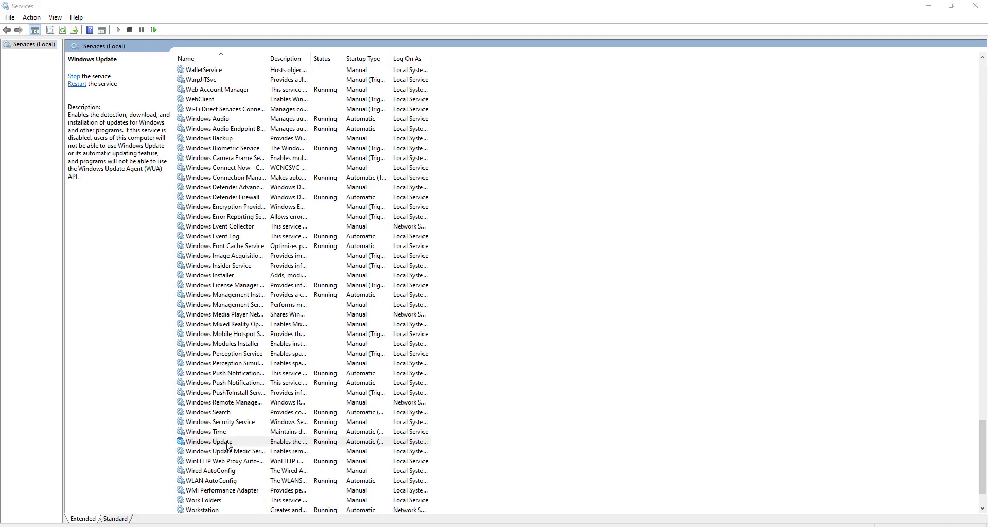
pyautogui.click(491, 261)
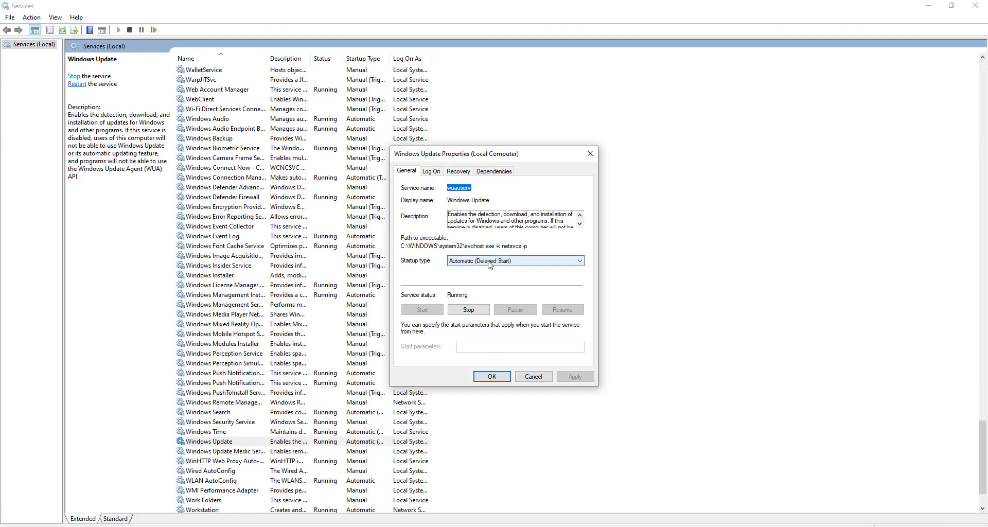
pyautogui.click(461, 277)
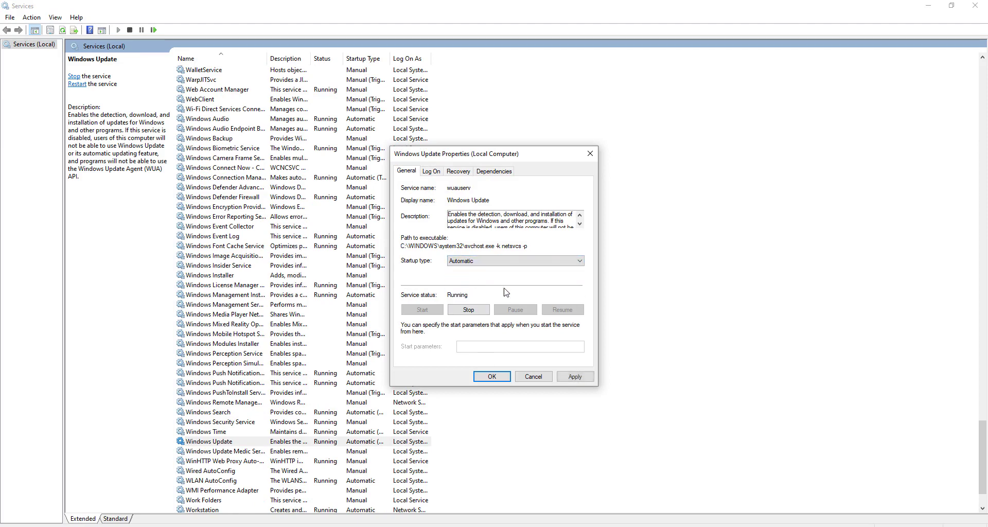
# Step: Stop and start the Windows Update service again, apply the properties, and close the Services window
pyautogui.click(467, 310)
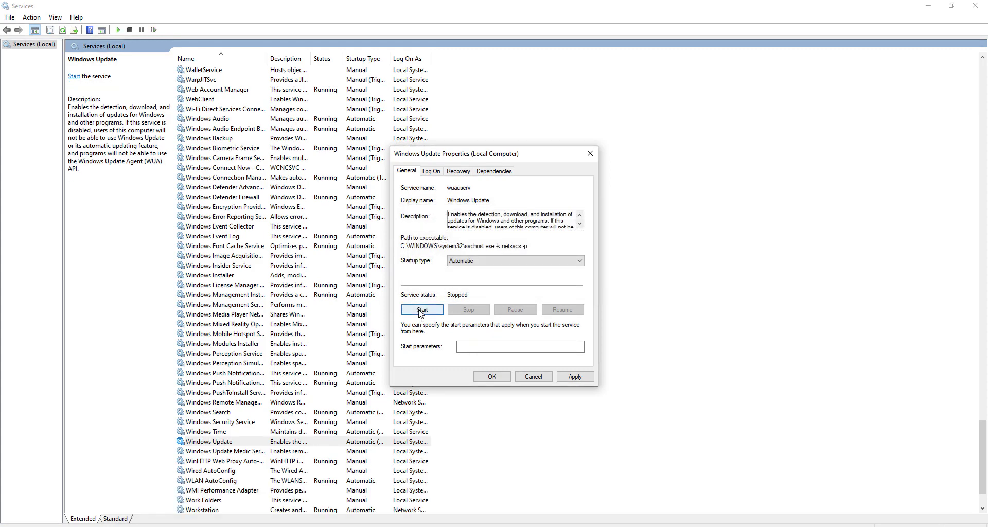
pyautogui.click(422, 310)
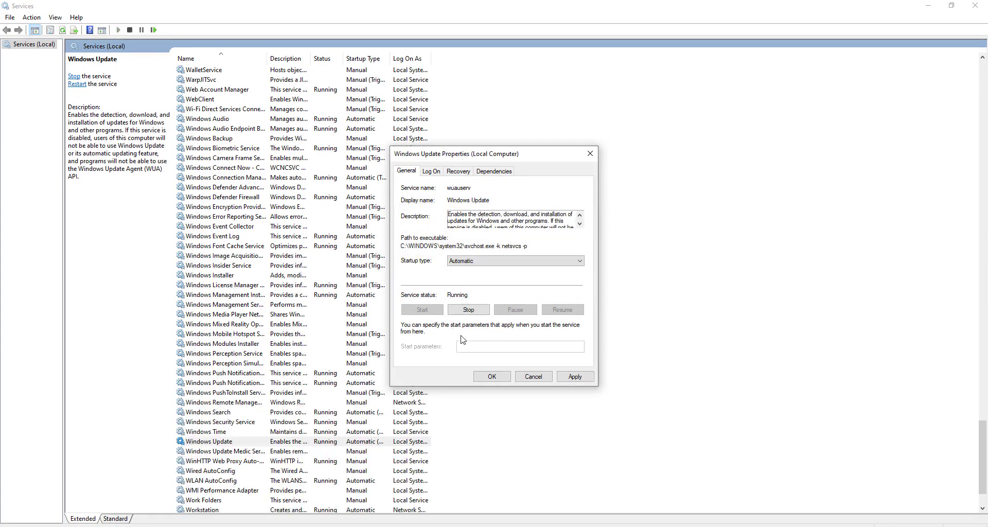
pyautogui.click(585, 378)
pyautogui.click(486, 376)
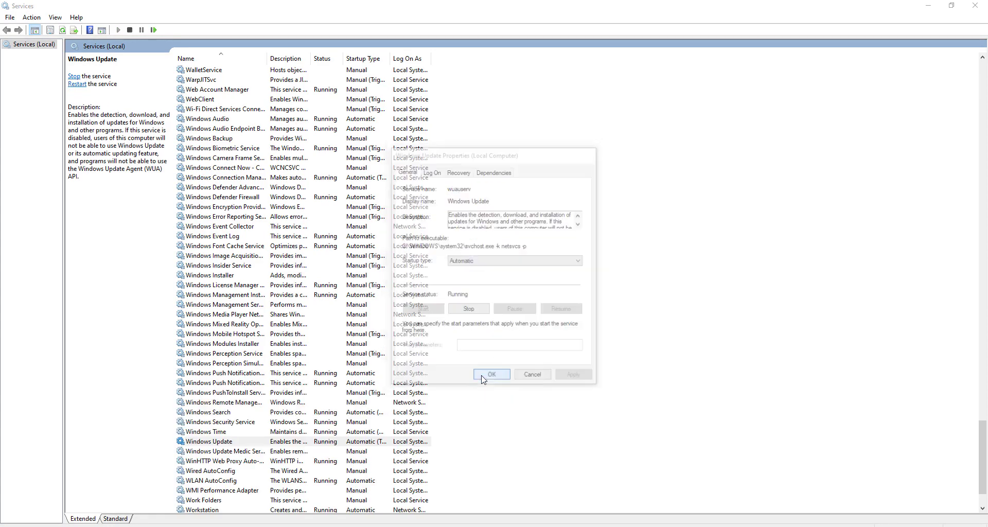
pyautogui.click(154, 30)
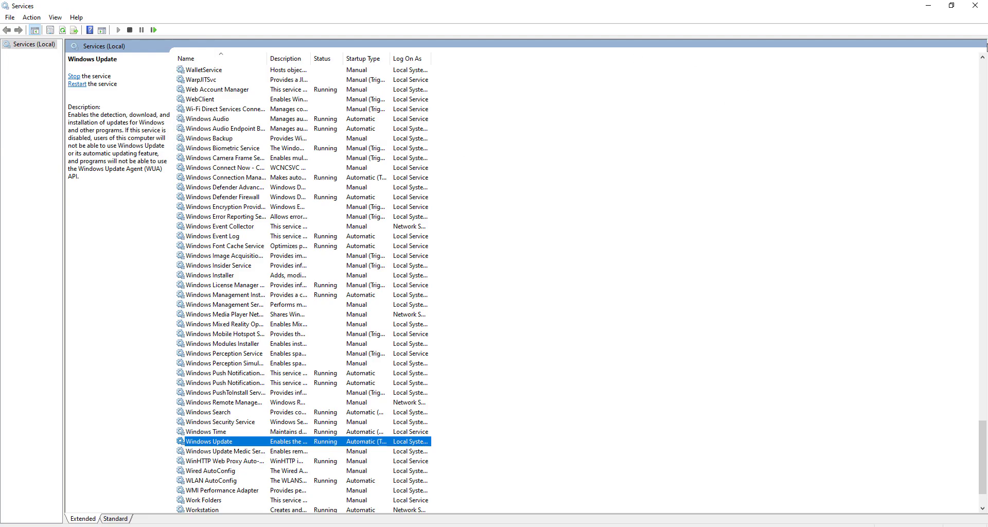
pyautogui.click(974, 12)
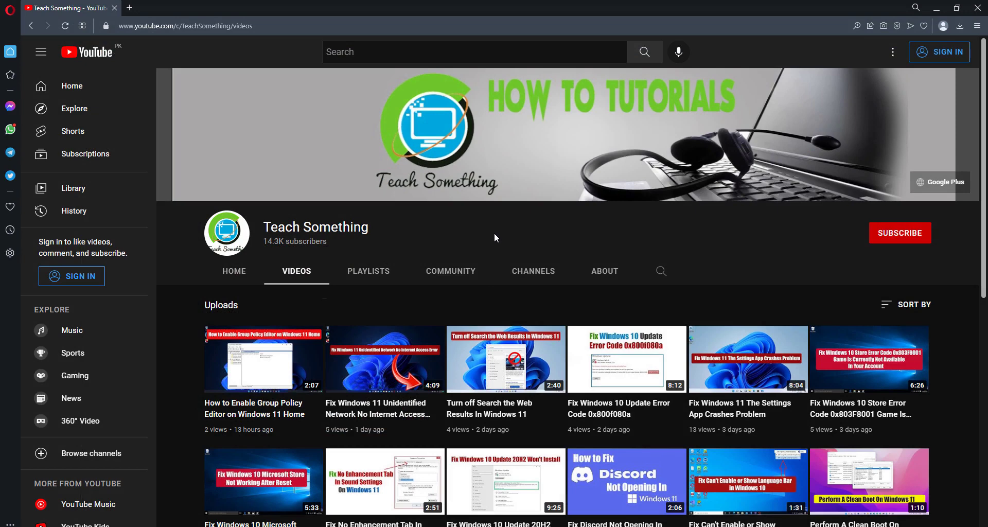
# Step: Open the additional troubleshooters under Update & Security in Windows Settings
pyautogui.click(11, 524)
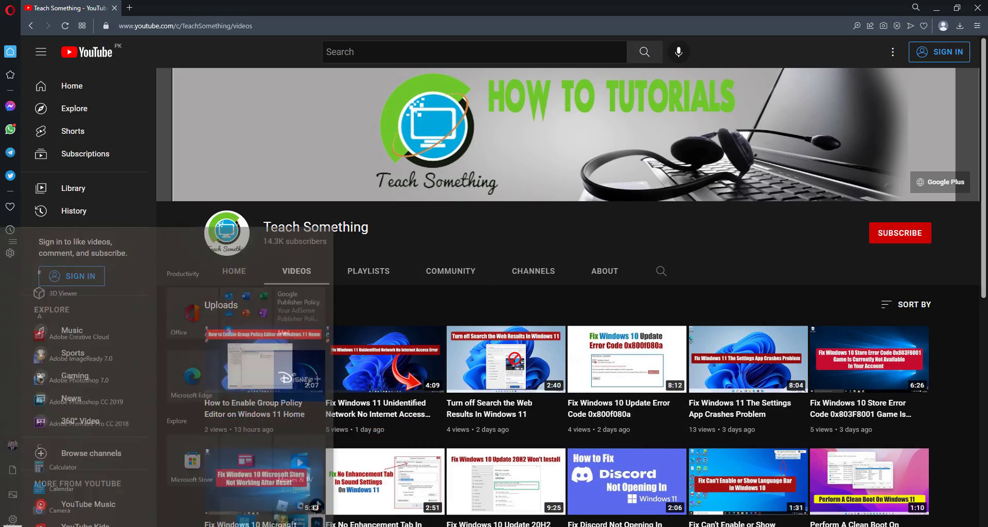
pyautogui.click(11, 504)
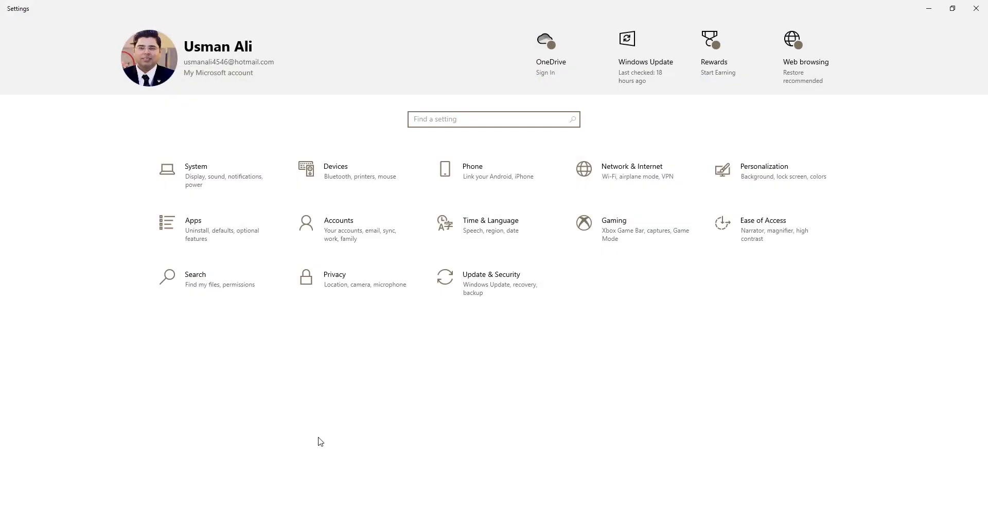
pyautogui.click(507, 283)
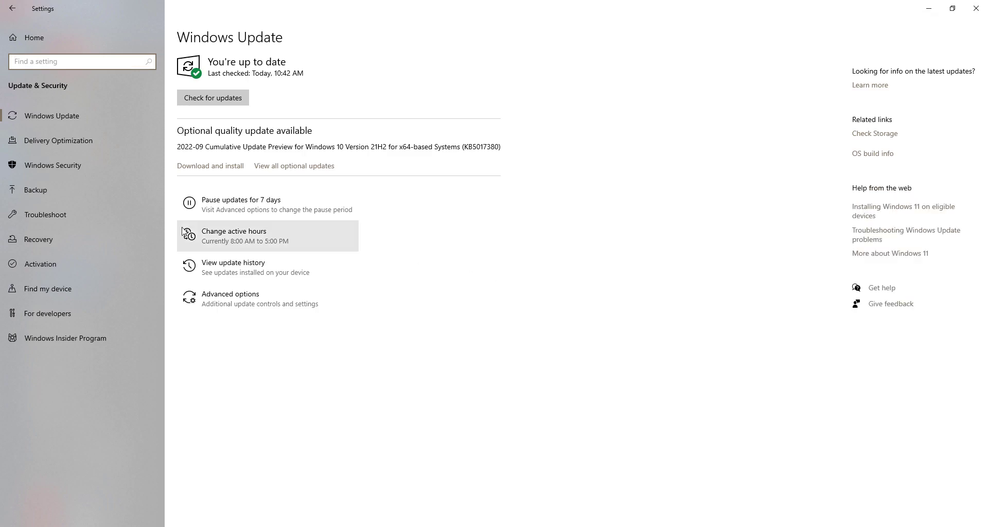
pyautogui.click(62, 220)
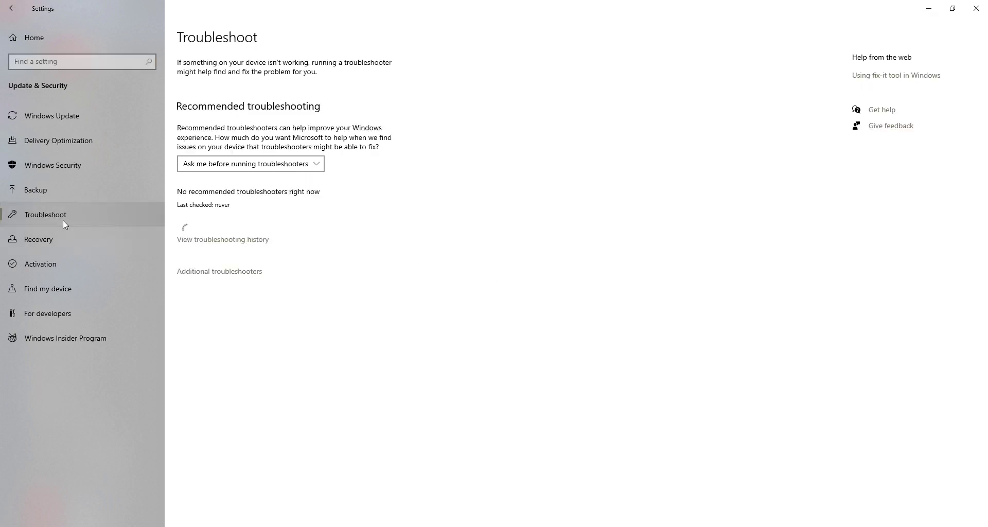
pyautogui.click(228, 276)
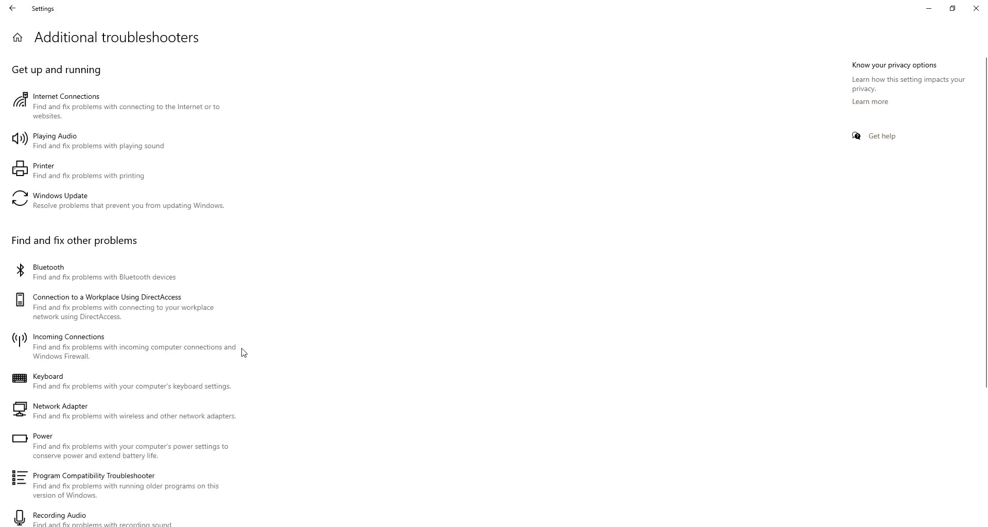
# Step: Run the Windows Update troubleshooter, then close it and the Settings window
pyautogui.click(47, 205)
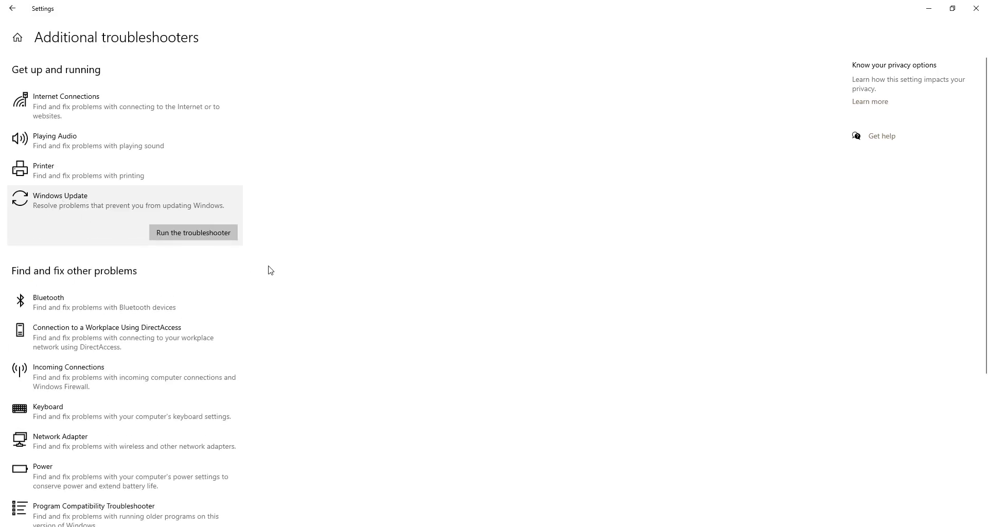
pyautogui.click(218, 237)
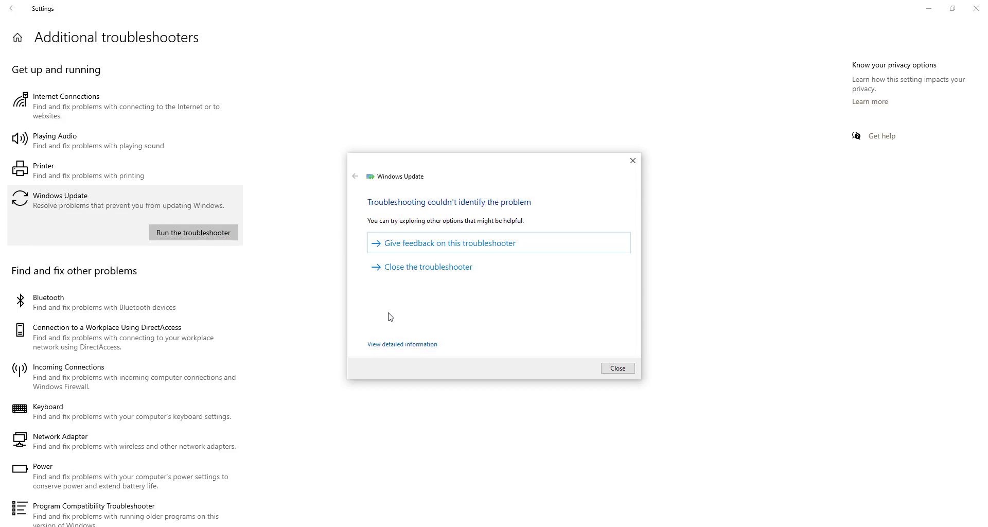
pyautogui.click(619, 368)
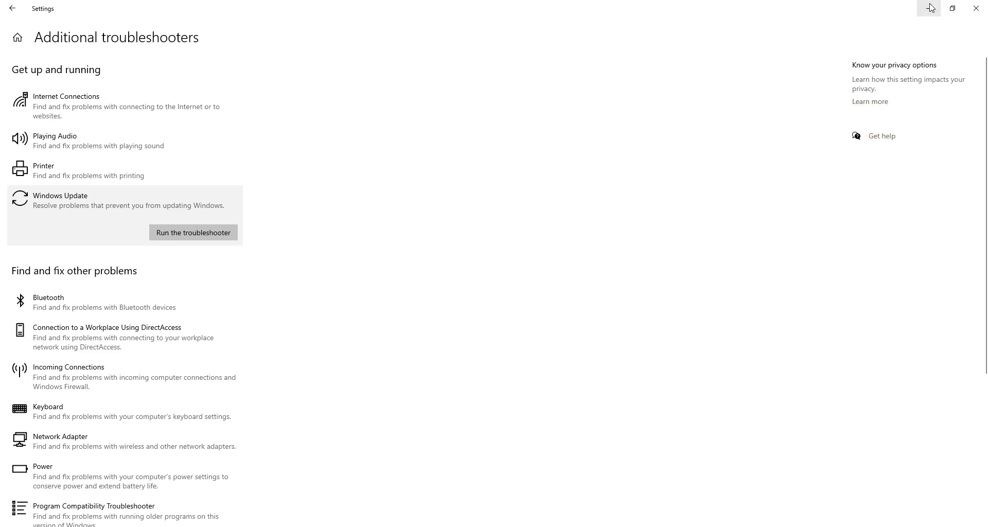
pyautogui.click(976, 8)
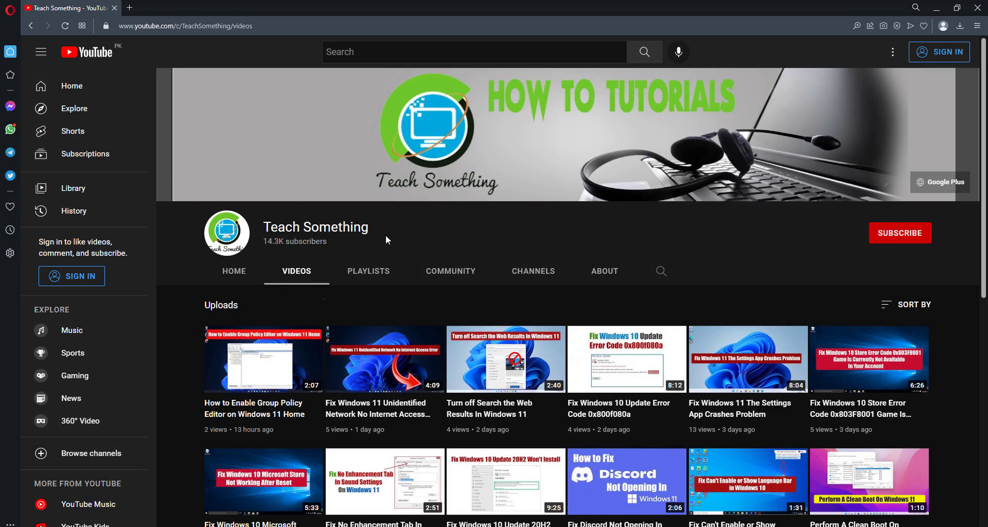
# Step: Search Windows for "cmd", run Command Prompt as administrator, and move its window toward the middle of the screen
pyautogui.press('super')
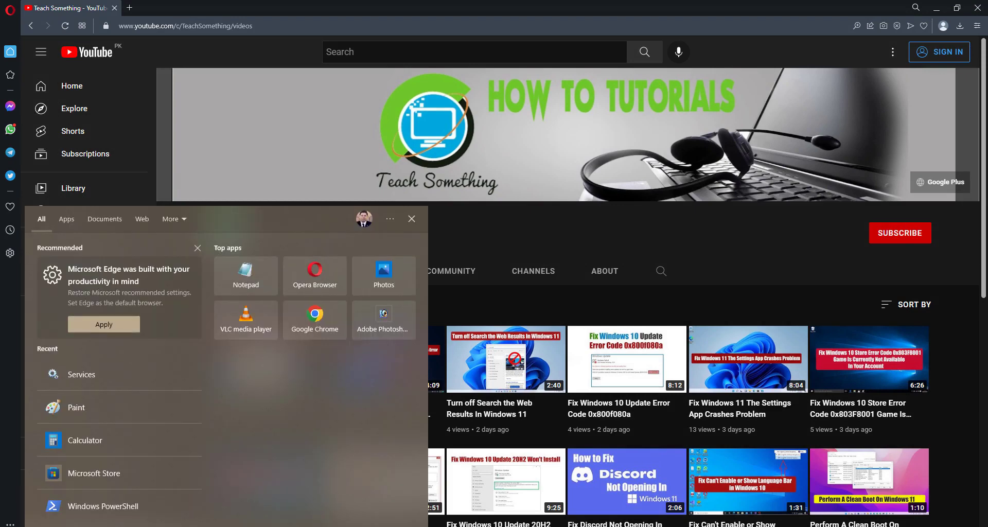
pyautogui.write('cmd')
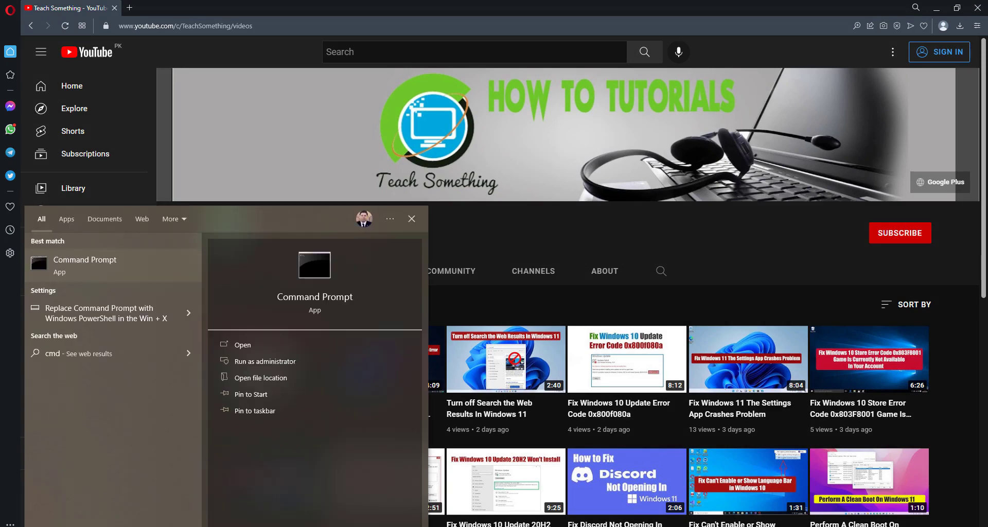
pyautogui.rightClick(90, 278)
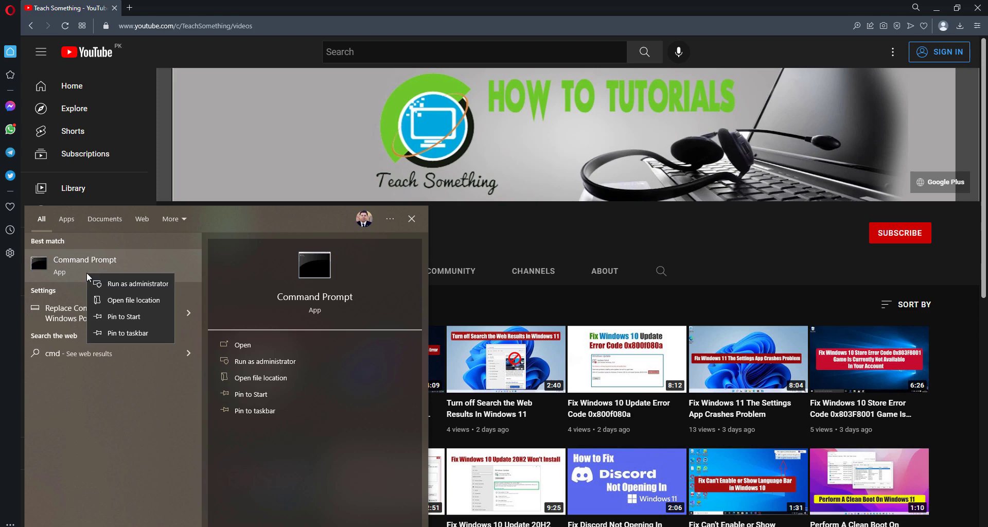
pyautogui.click(132, 291)
pyautogui.rightClick(133, 291)
pyautogui.click(136, 293)
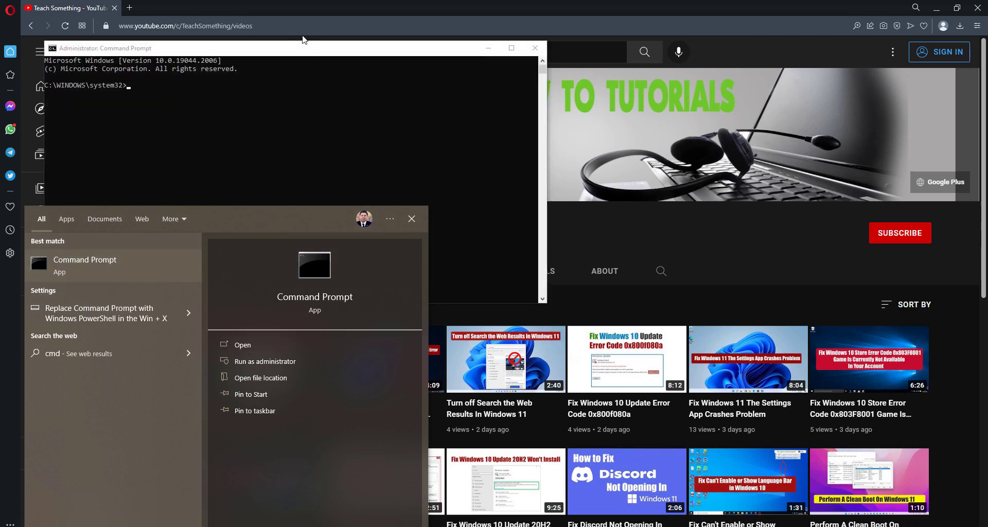
pyautogui.moveTo(303, 39); pyautogui.dragTo(460, 128)
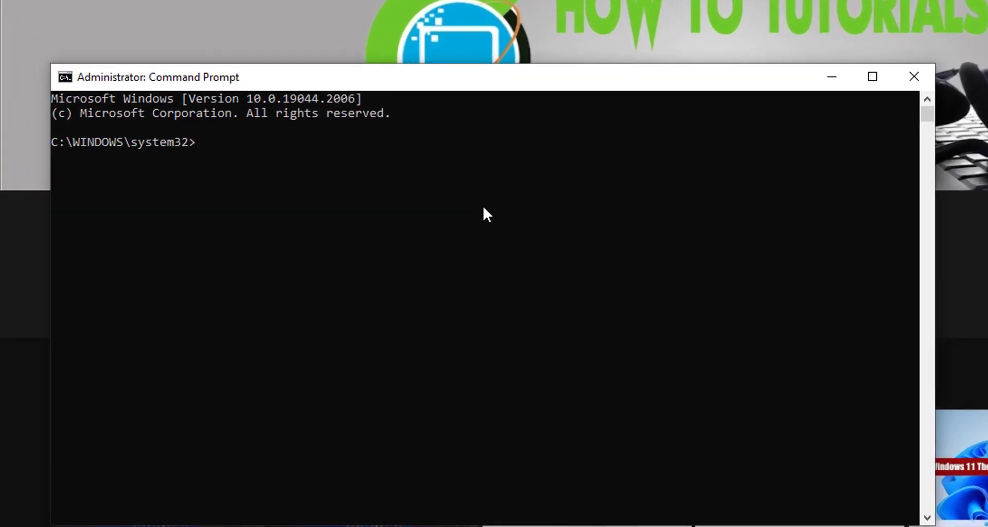
# Step: Stop the wuauserv, cryptsvc and bits services with separate net stop commands
pyautogui.write('net stop wuauserv')
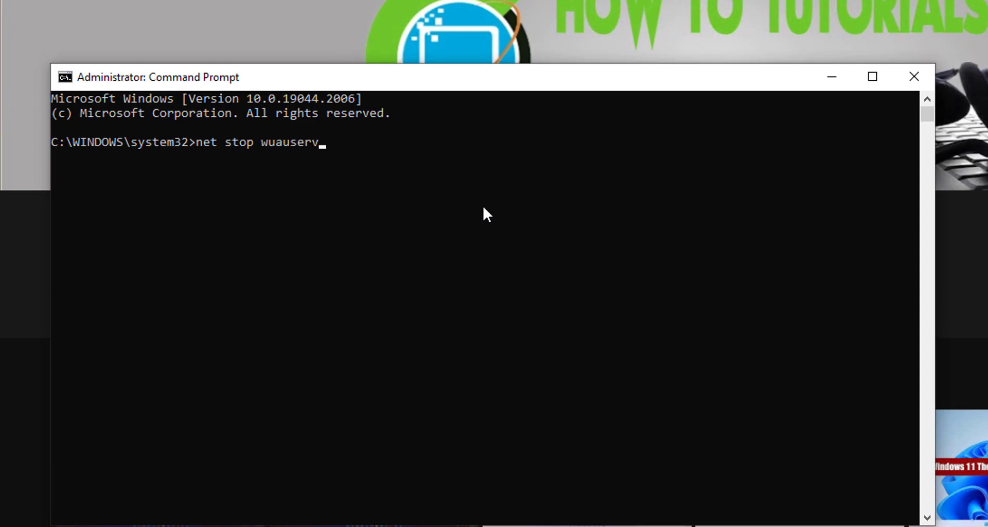
pyautogui.press('Return')
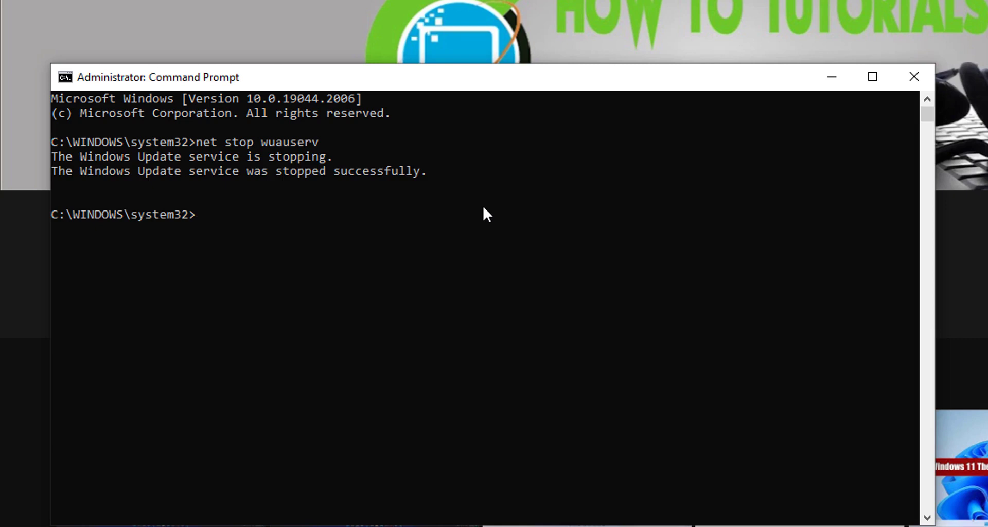
pyautogui.write('net stop cryptsvc')
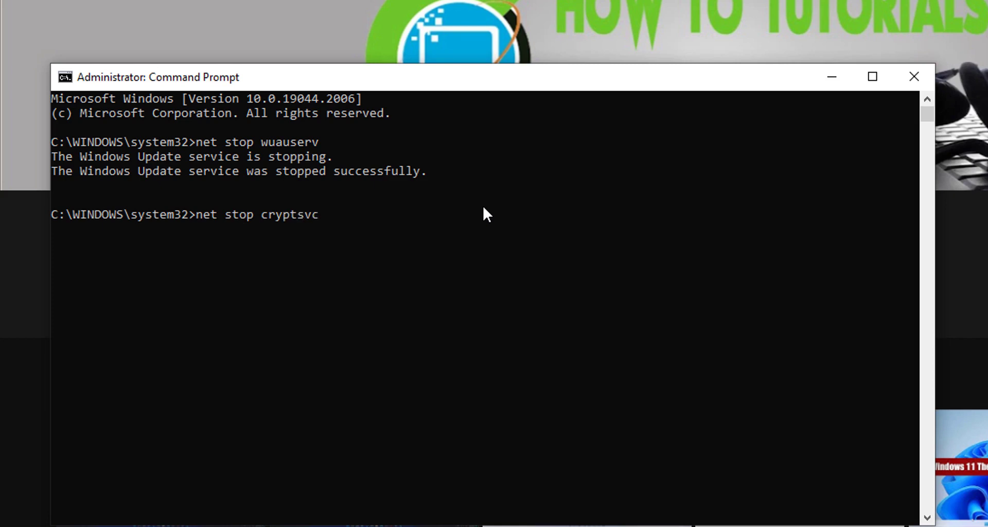
pyautogui.press('Return')
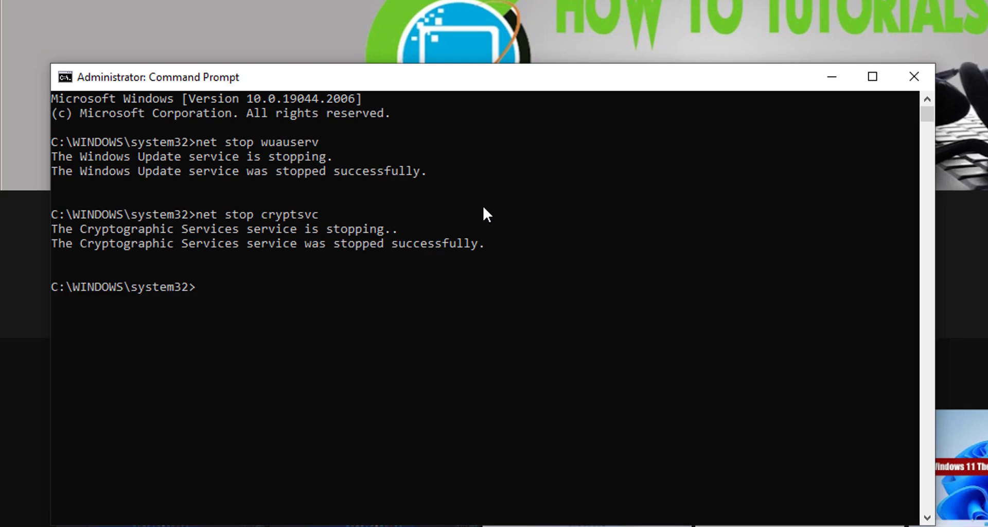
pyautogui.write('net stop bits')
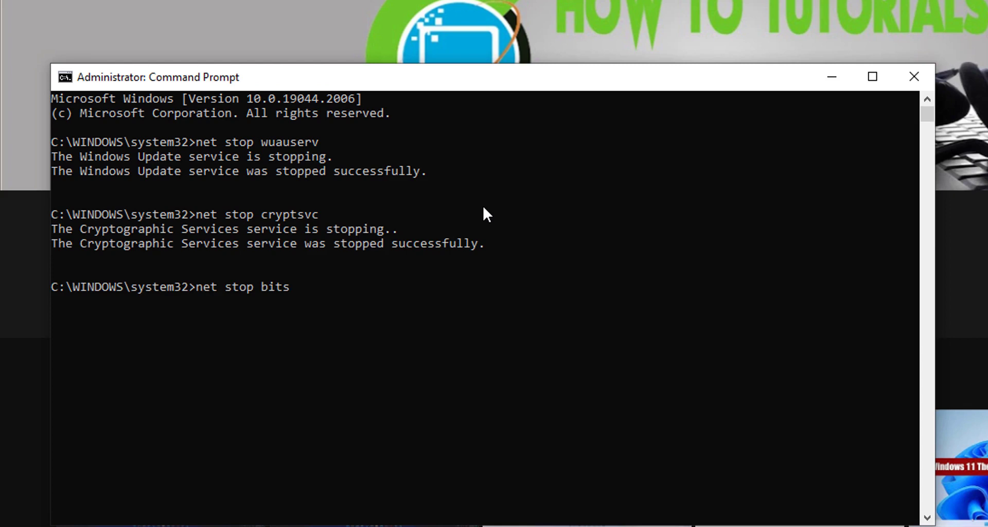
pyautogui.press('Return')
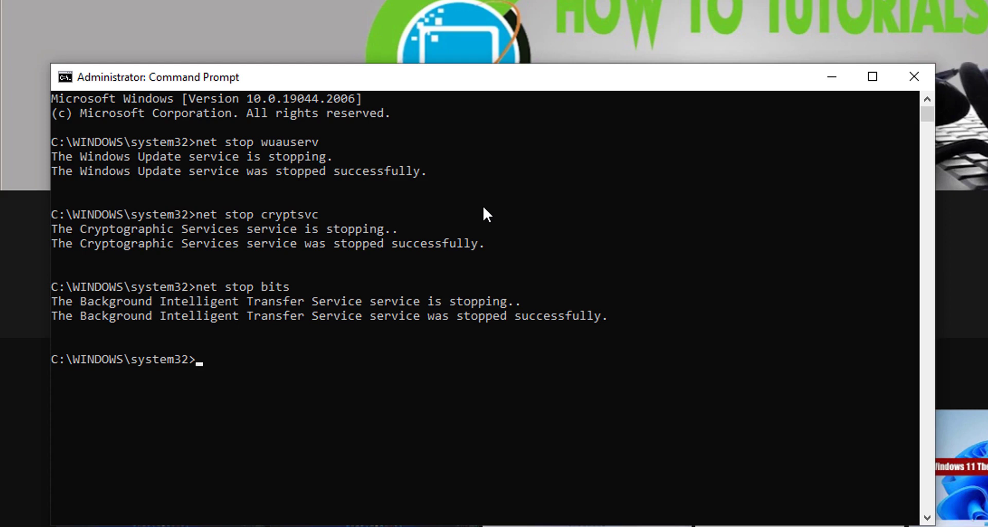
# Step: Try to rename c:\windows\softwaredistribution to softwaredistribution.old with the ren command
pyautogui.write('ren c:\\windows')
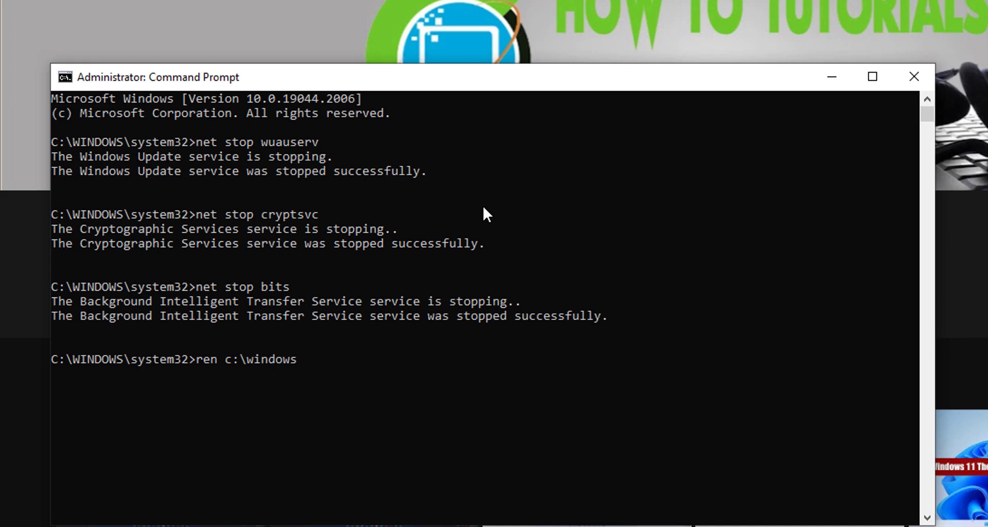
pyautogui.write('\\softwaredistri')
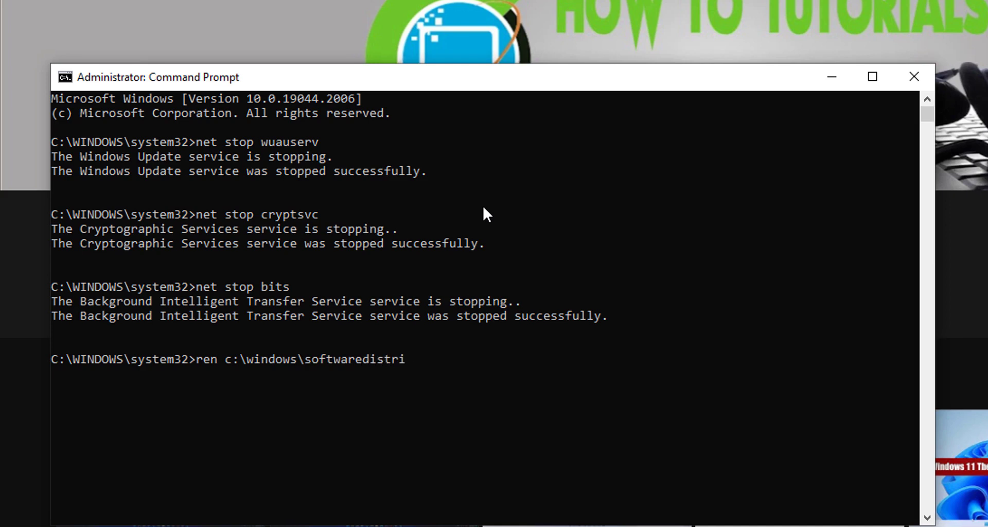
pyautogui.write('tribution')
pyautogui.press('BackSpace')
pyautogui.press('BackSpace')
pyautogui.press('BackSpace')
pyautogui.press('BackSpace')
pyautogui.press('BackSpace')
pyautogui.press('BackSpace')
pyautogui.press('BackSpace')
pyautogui.press('BackSpace')
pyautogui.press('BackSpace')
pyautogui.press('BackSpace')
pyautogui.press('BackSpace')
pyautogui.press('BackSpace')
pyautogui.press('BackSpace')
pyautogui.press('BackSpace')
pyautogui.write('istribution softwared')
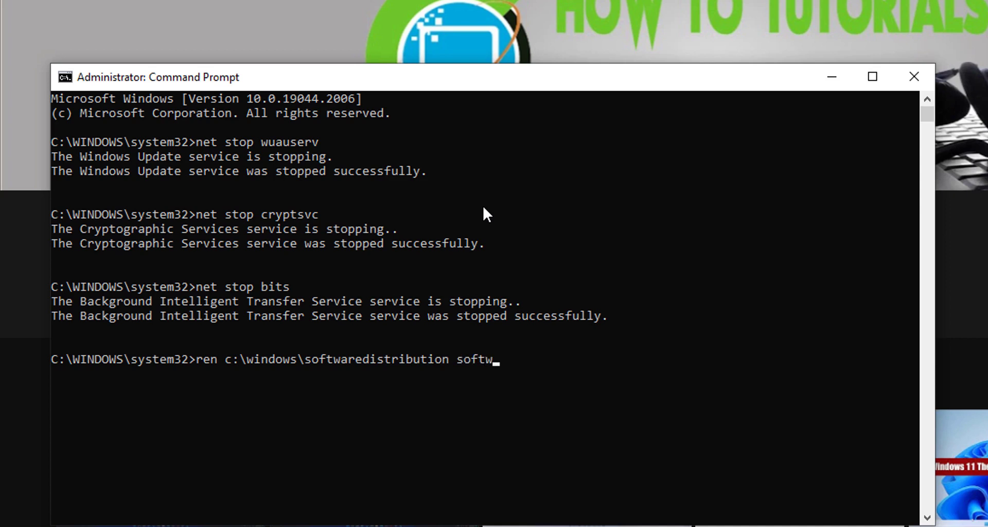
pyautogui.write('istribution')
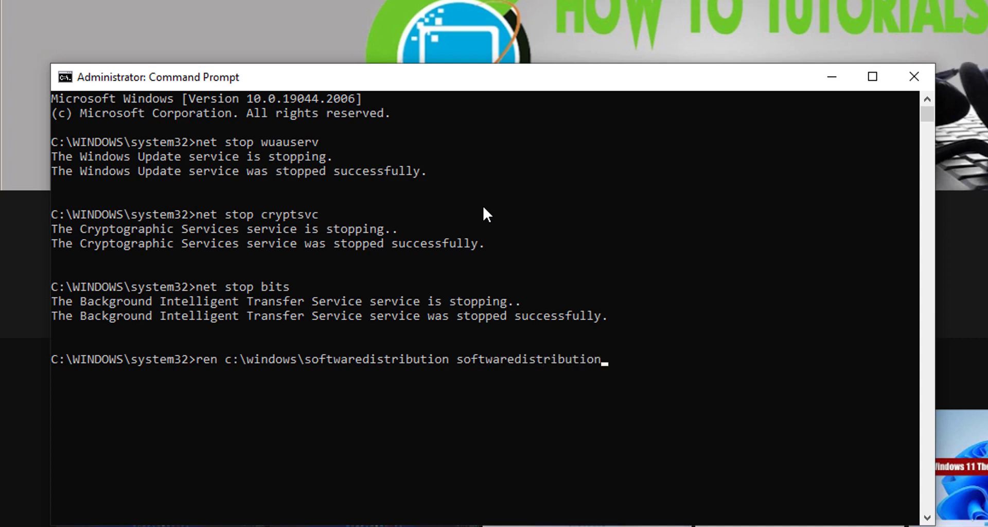
pyautogui.write('.old')
pyautogui.press('Return')
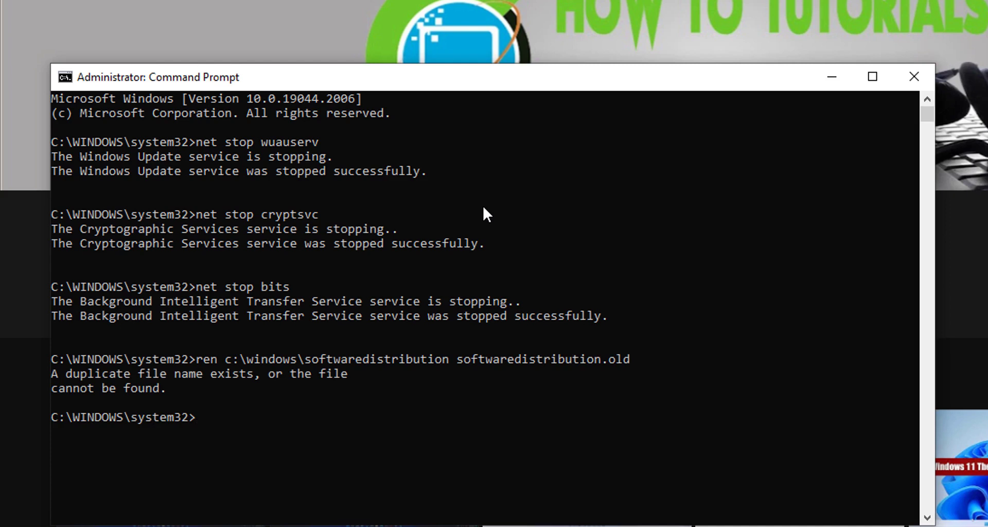
# Step: Try to rename c:\windows\system32\catroot2 to catroot2.old with the ren command
pyautogui.write('ren c:\\windows \\')
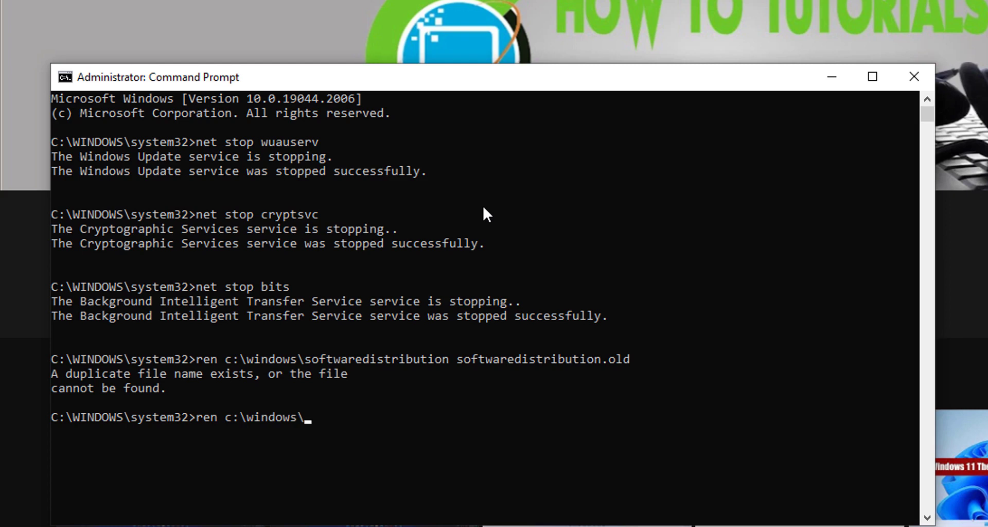
pyautogui.write('system32')
pyautogui.press('BackSpace')
pyautogui.write('\\ca')
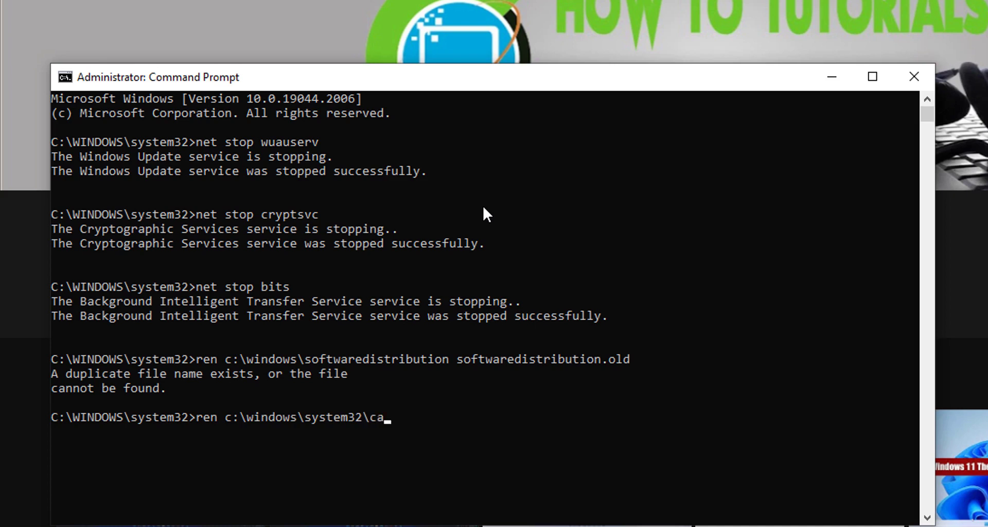
pyautogui.write('troot2 catroot')
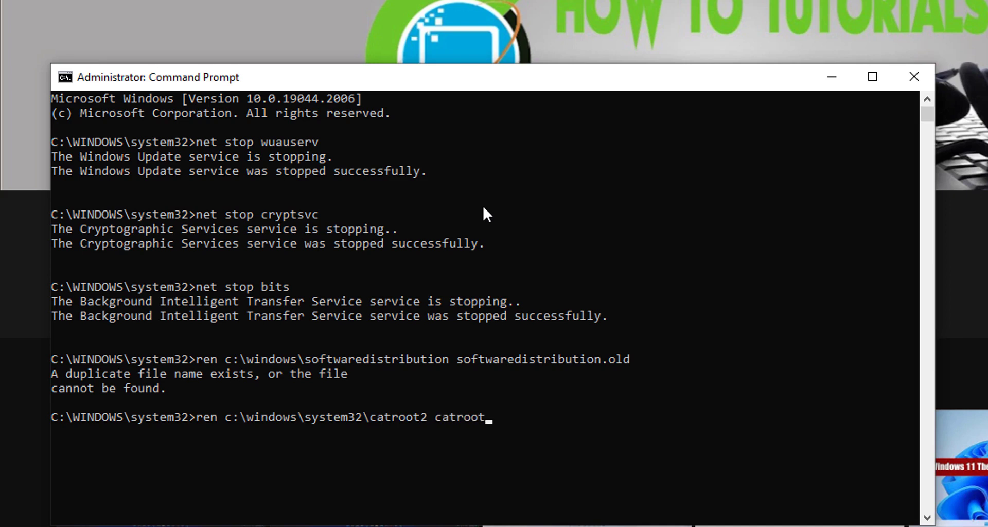
pyautogui.write('2.old')
pyautogui.press('Return')
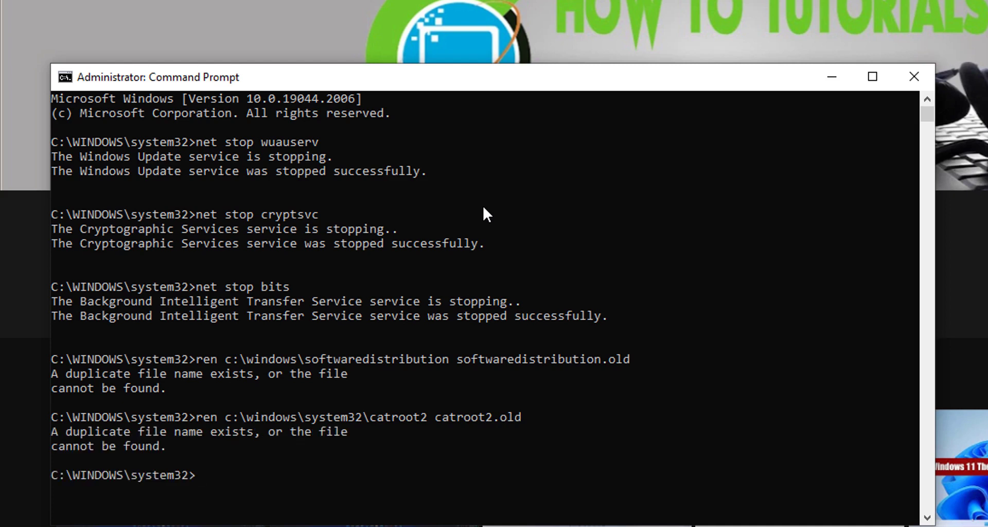
# Step: Start the wuauserv, cryptsvc and bits services with separate net start commands, and exit Command Prompt
pyautogui.write('net start wua')
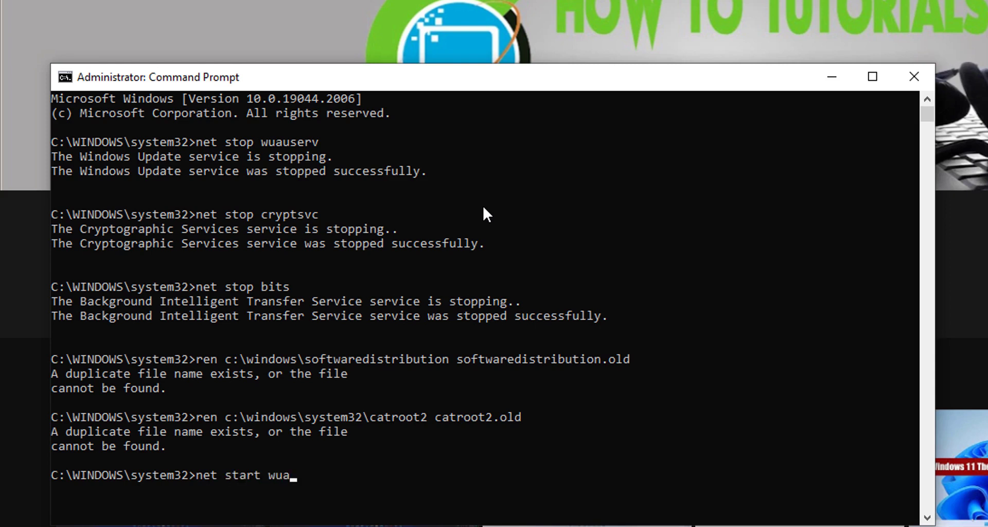
pyautogui.write('userv')
pyautogui.press('Return')
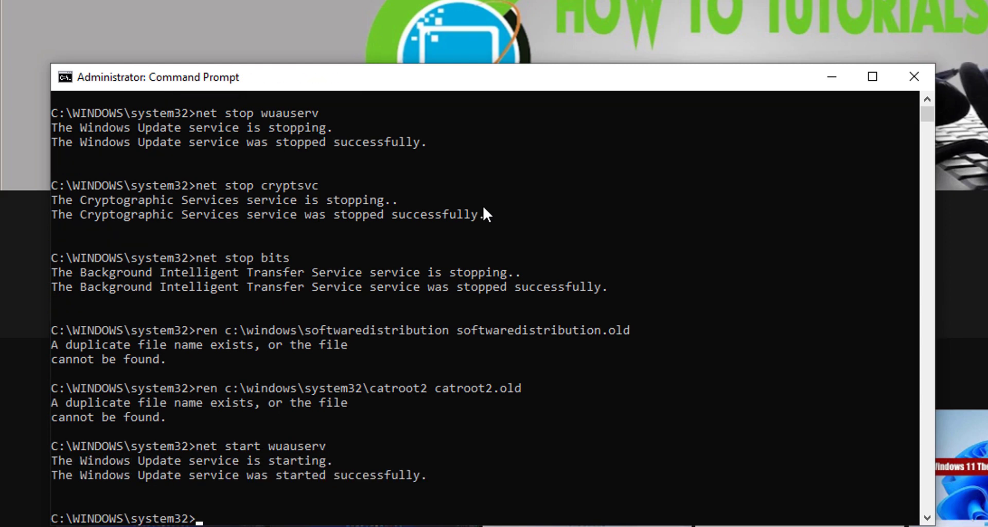
pyautogui.write('net start cryptsvc')
pyautogui.press('Return')
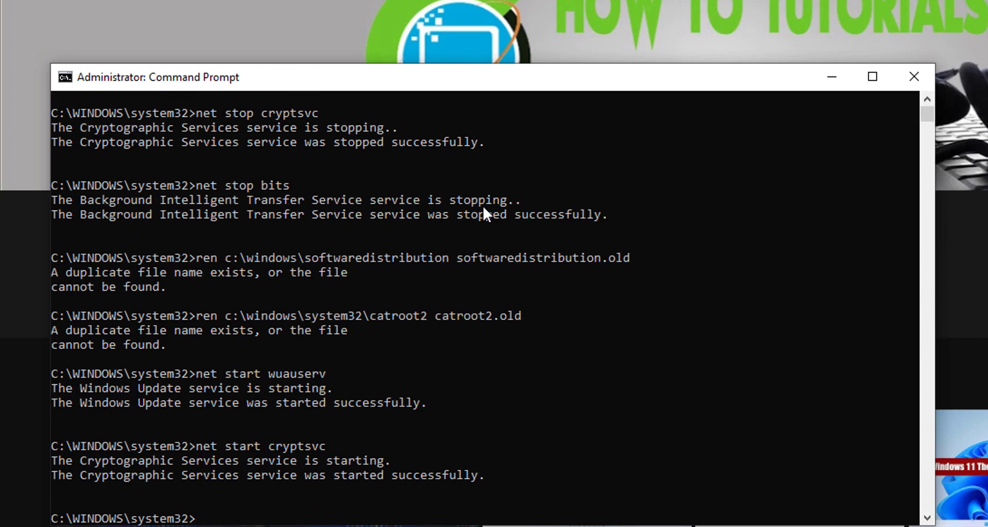
pyautogui.write('net start bits')
pyautogui.press('Return')
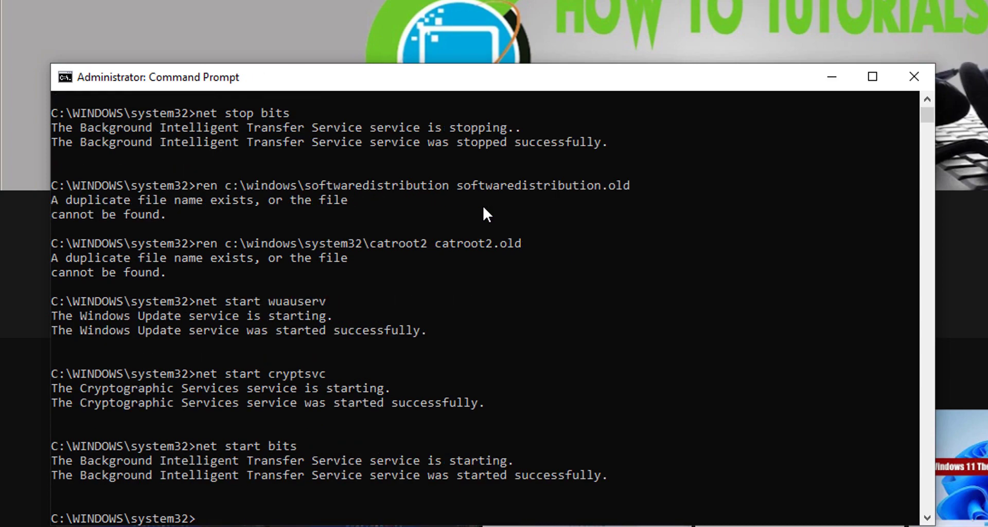
pyautogui.write('exit')
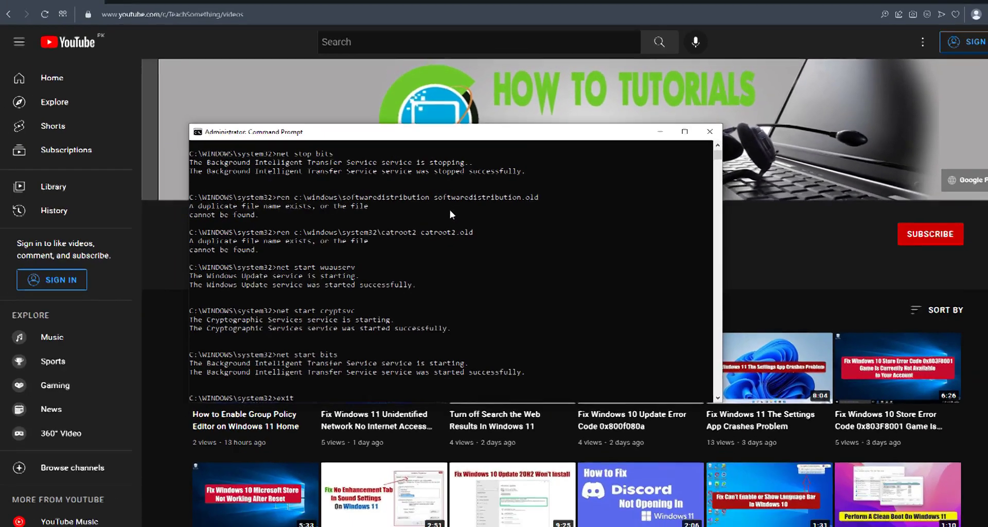
pyautogui.press('Return')
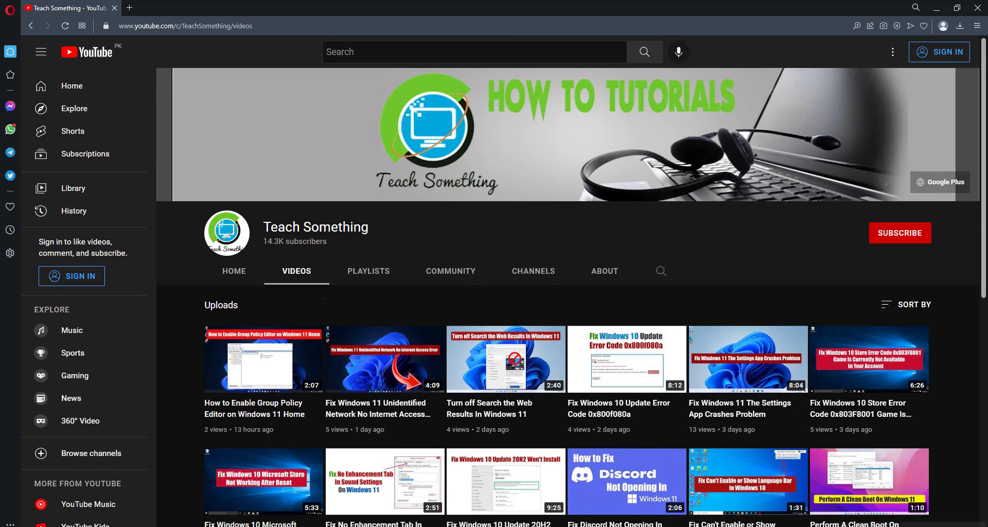
pyautogui.press('super')
pyautogui.click(13, 521)
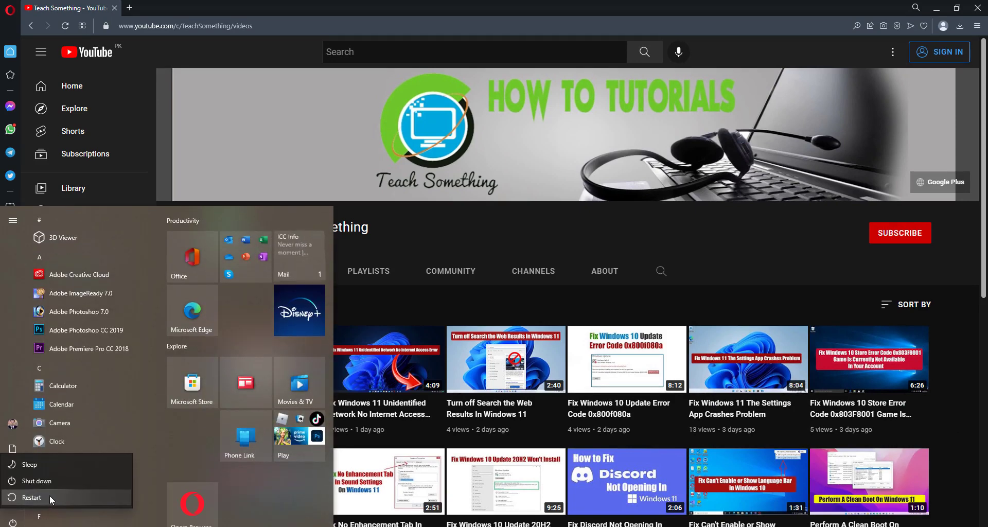
pyautogui.press('Escape')
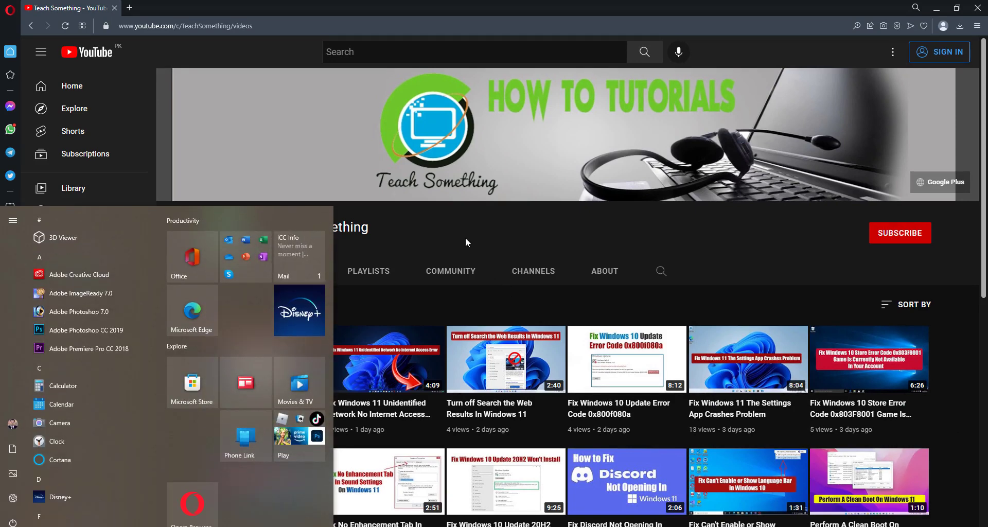
pyautogui.press('Escape')
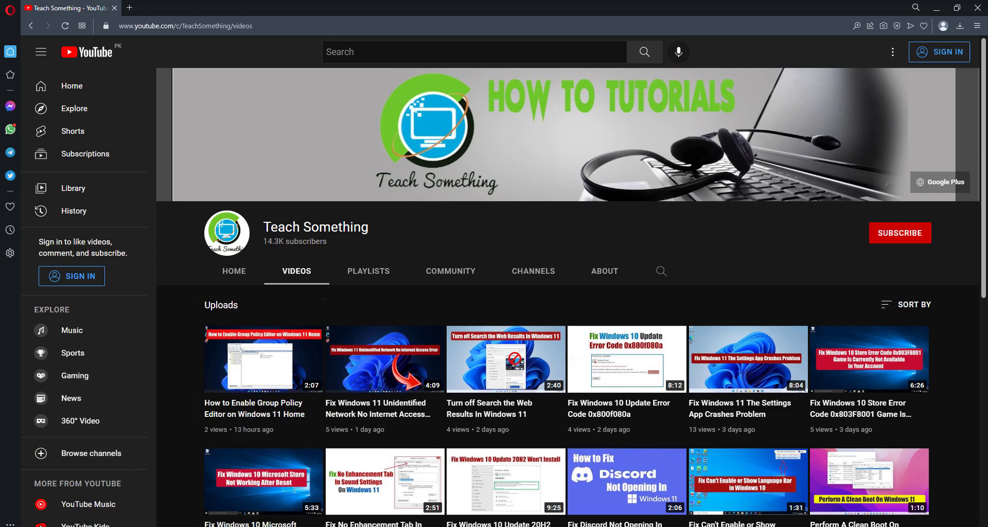
# Step: Search Windows for "cmd", run Command Prompt as administrator, and scan the system files with sfc /scannow
pyautogui.press('super')
pyautogui.write('cmd')
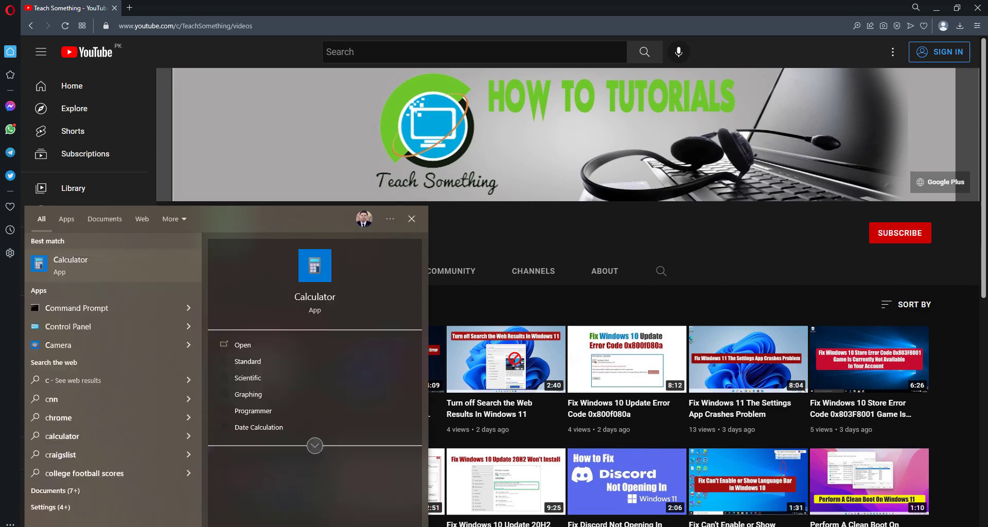
pyautogui.rightClick(115, 278)
pyautogui.click(148, 287)
pyautogui.rightClick(114, 278)
pyautogui.click(154, 284)
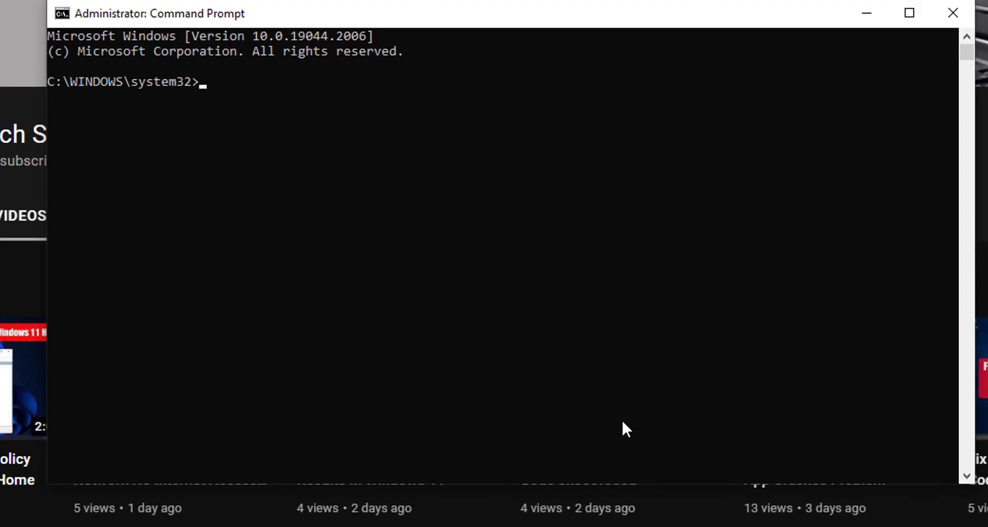
pyautogui.write('sfc /scannow')
pyautogui.press('Return')
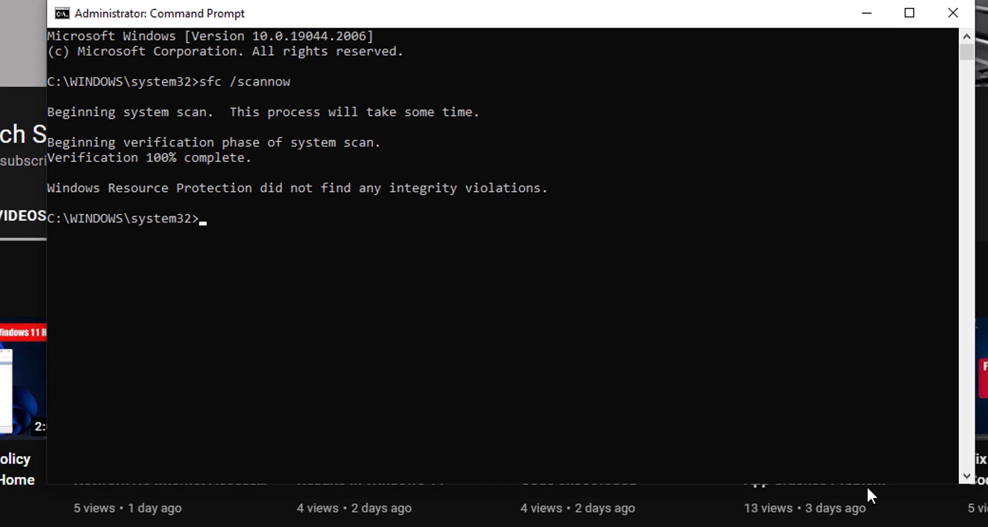
# Step: Clean up the Windows component store by running dism /online /cleanup-image /startcomponentcleanup
pyautogui.write('dism /online /')
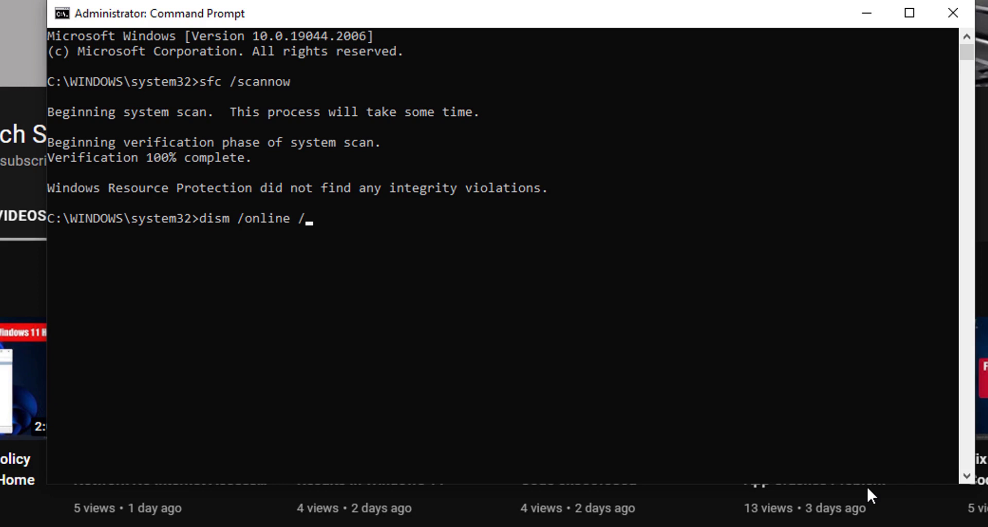
pyautogui.write('cleanup-ima')
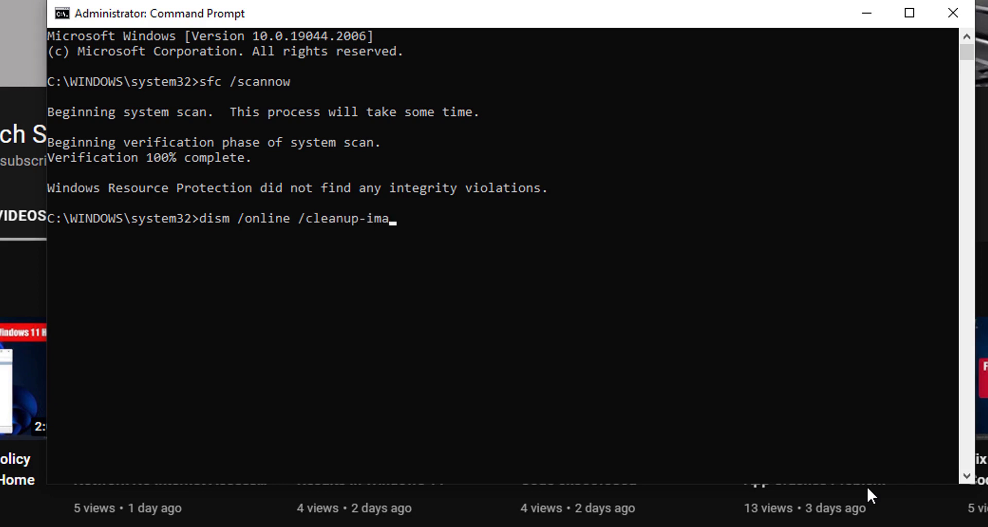
pyautogui.write('ge /startcomp')
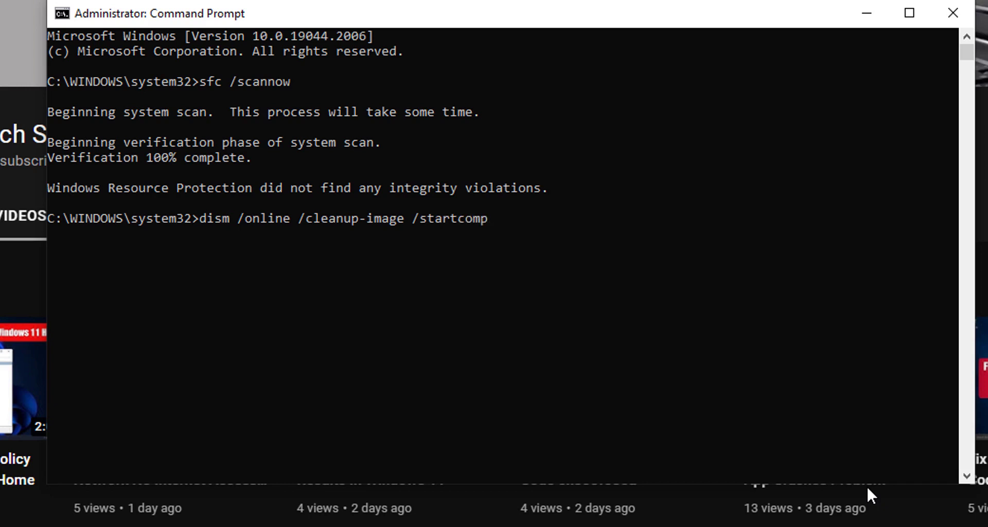
pyautogui.write('onentcleanup')
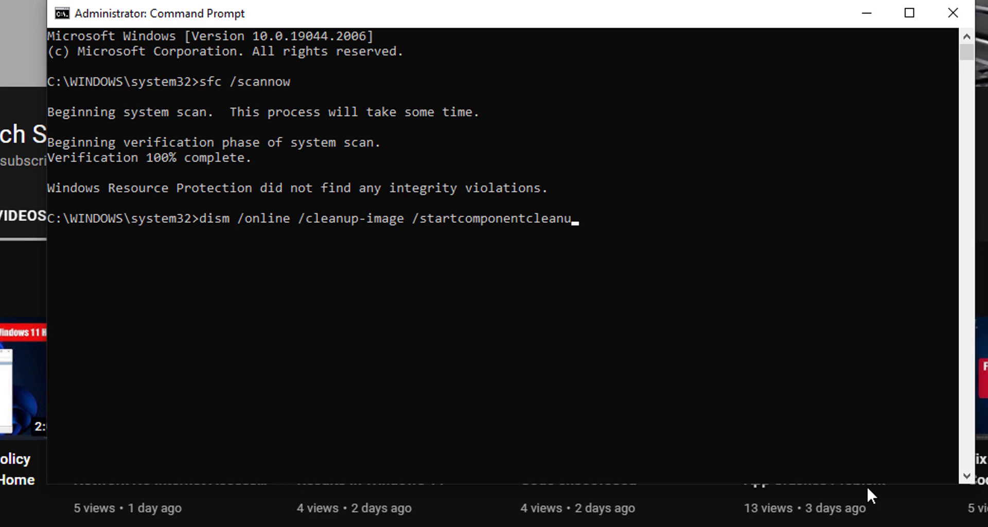
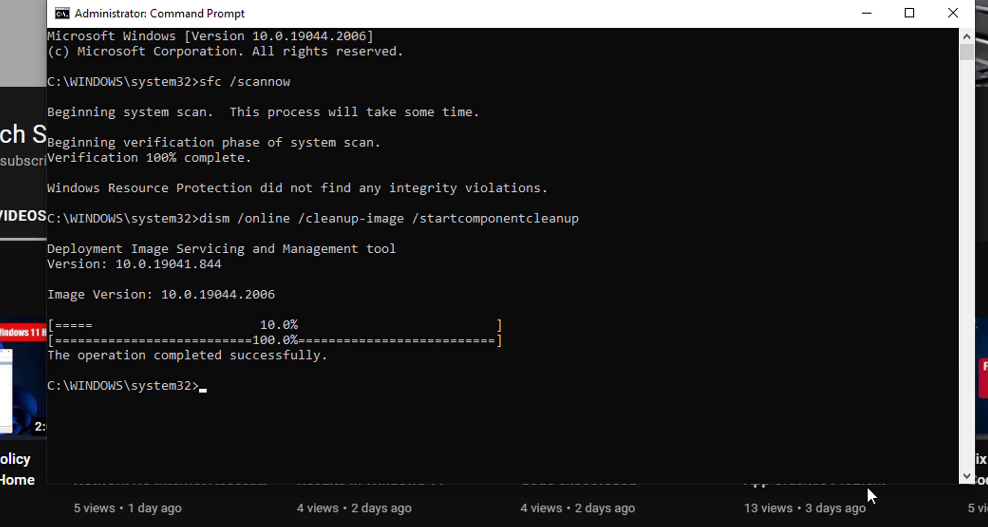
# Step: Repair the Windows image by running dism /online /cleanup-image /restorehealth, and exit Command Prompt once it completes
pyautogui.write('dism /online /')
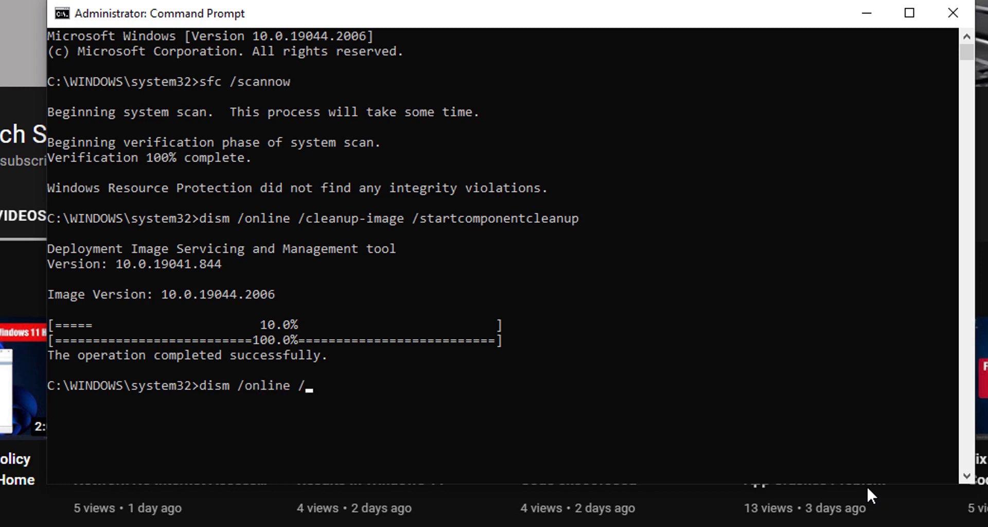
pyautogui.write('cleanup-image /')
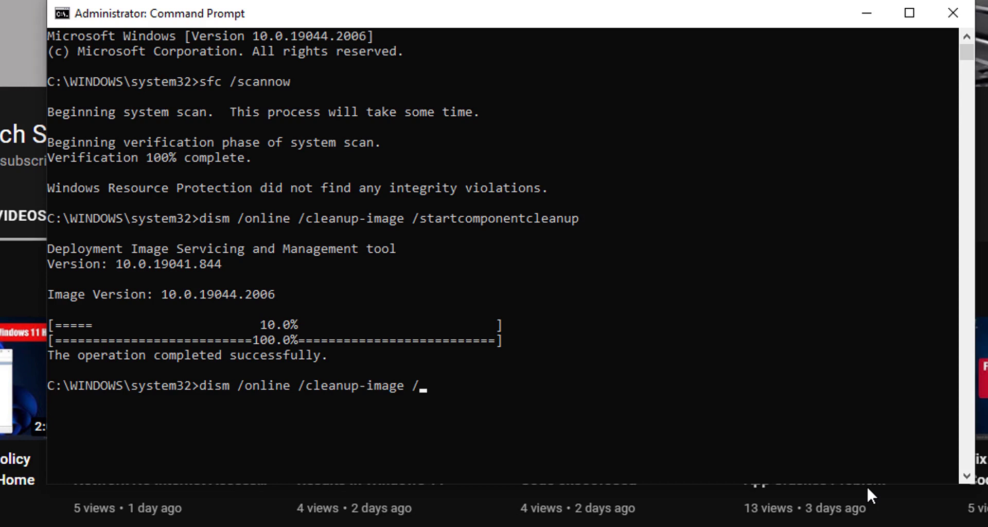
pyautogui.write('restorehealth')
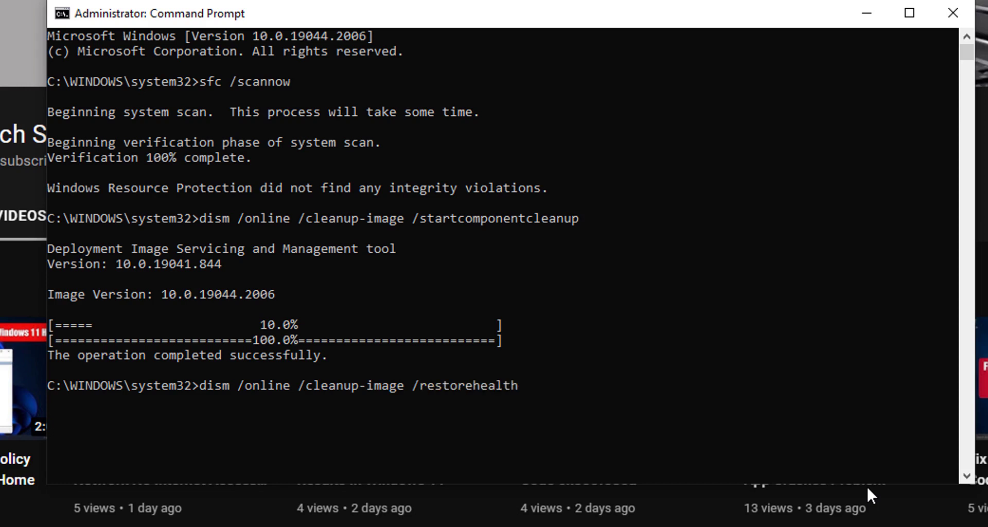
pyautogui.press('Return')
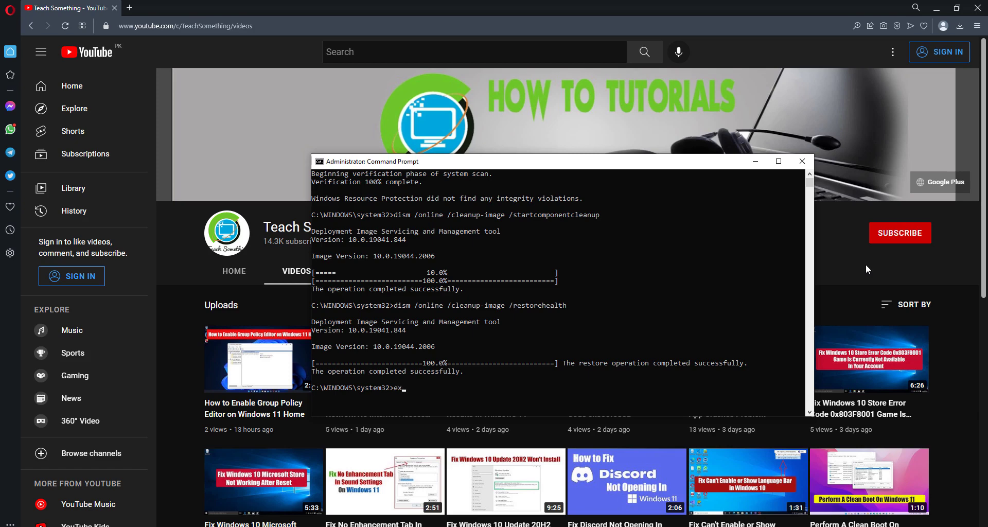
pyautogui.write('it')
pyautogui.press('Return')
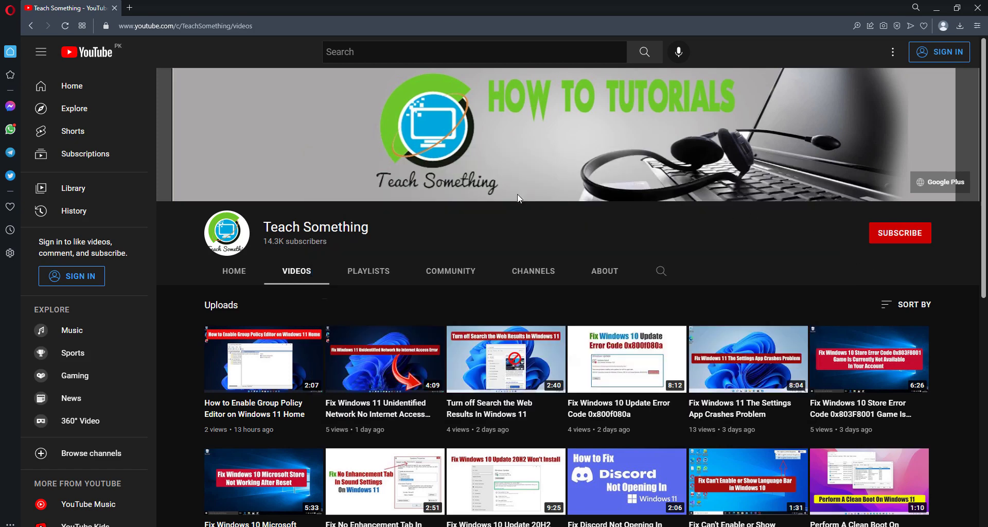
pyautogui.press('super')
pyautogui.click(13, 522)
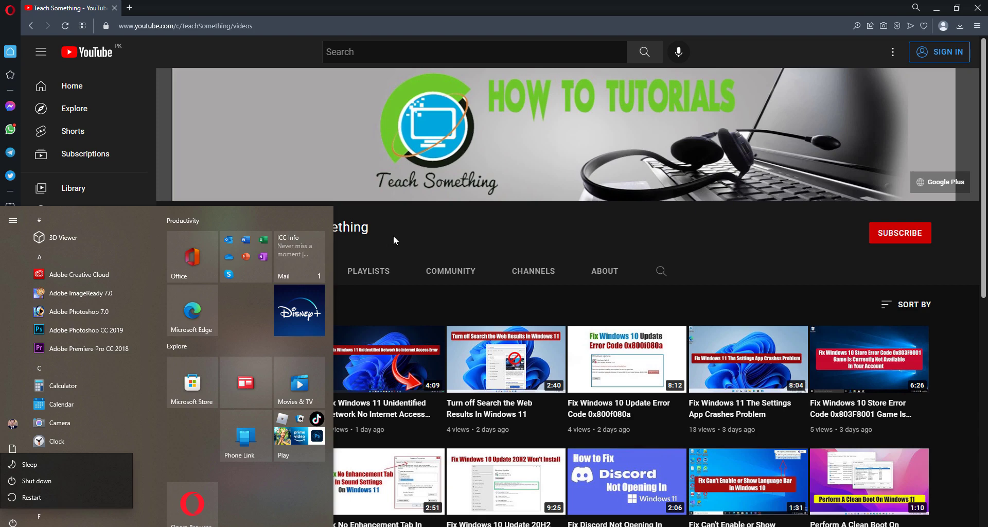
pyautogui.press('Escape')
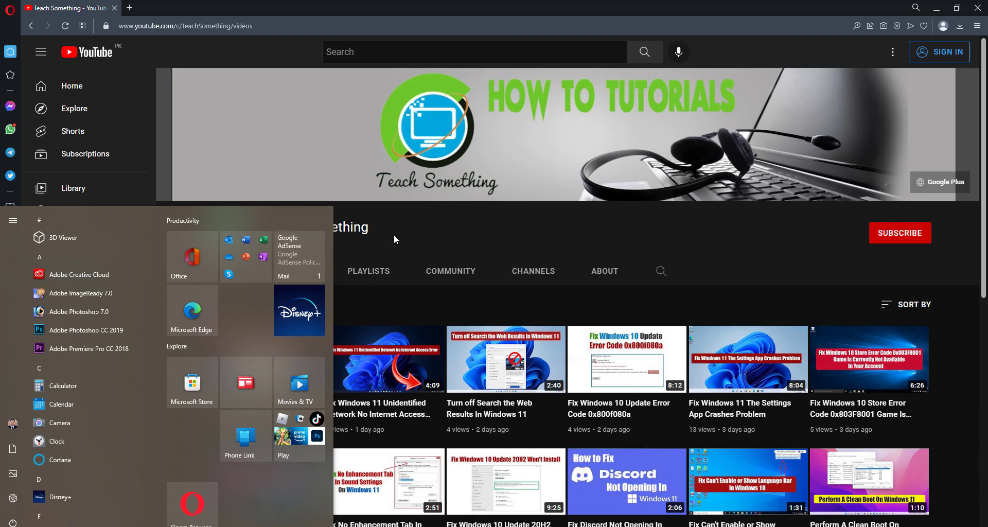
pyautogui.press('Escape')
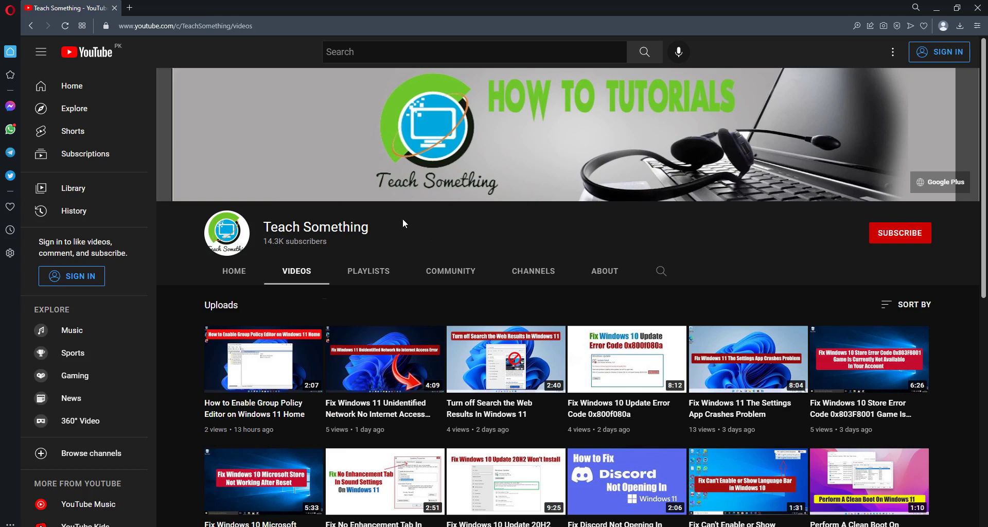
# Step: Search Google for "windows 10 download" in a new browser tab and open Microsoft's Download Windows 10 page
pyautogui.click(129, 7)
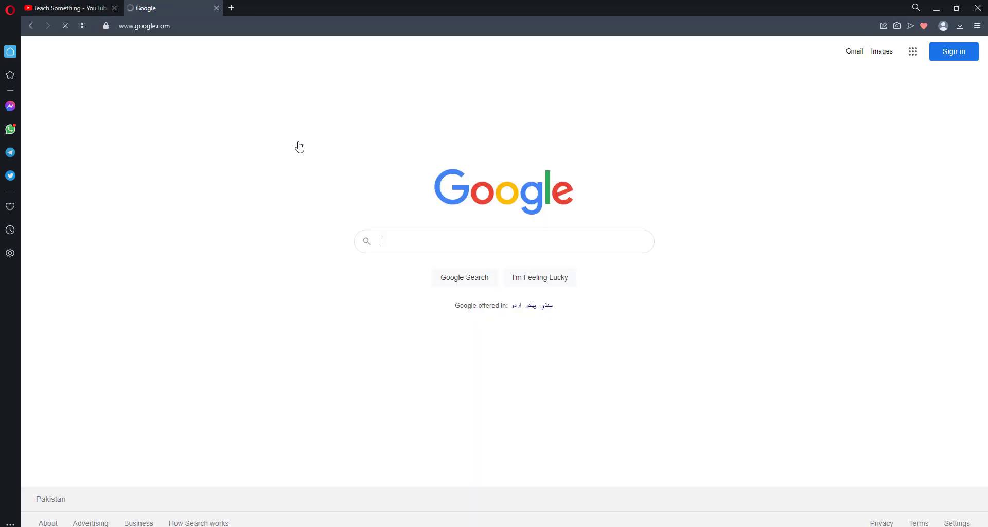
pyautogui.write('windows')
pyautogui.press('Down')
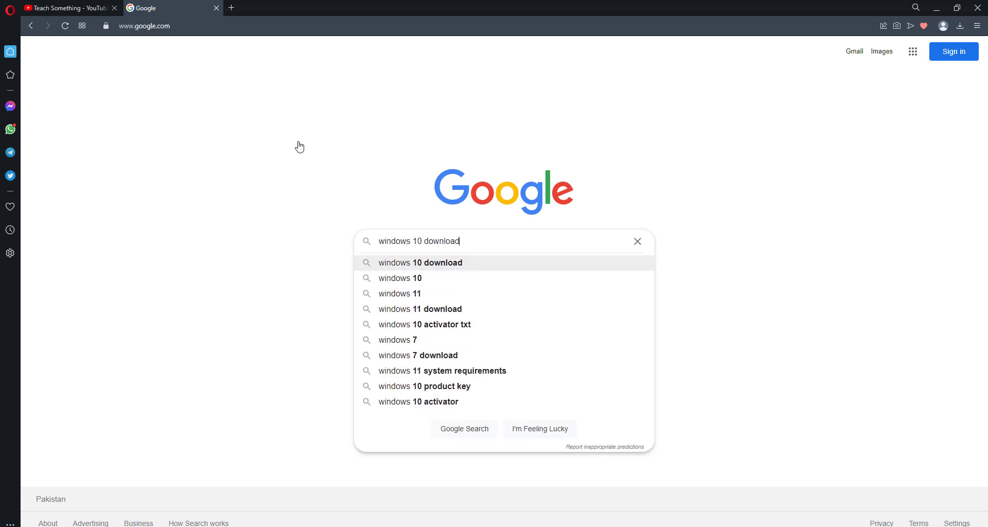
pyautogui.press('Return')
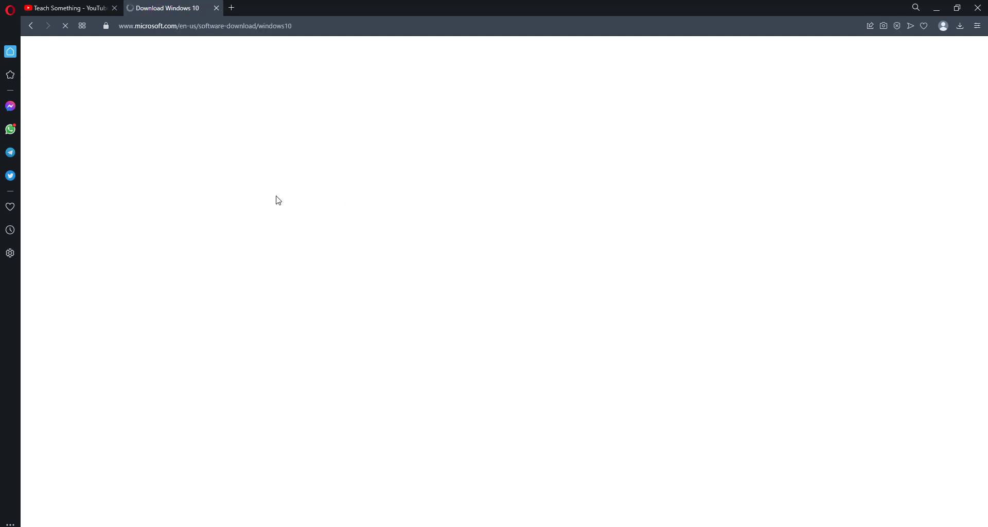
# Step: Download the Windows 10 media creation tool from the Microsoft page, saving it in Downloads as MediaCreationTool21H2 (6)
pyautogui.scroll(-1, 223, 406)
pyautogui.scroll(-1, 223, 406)
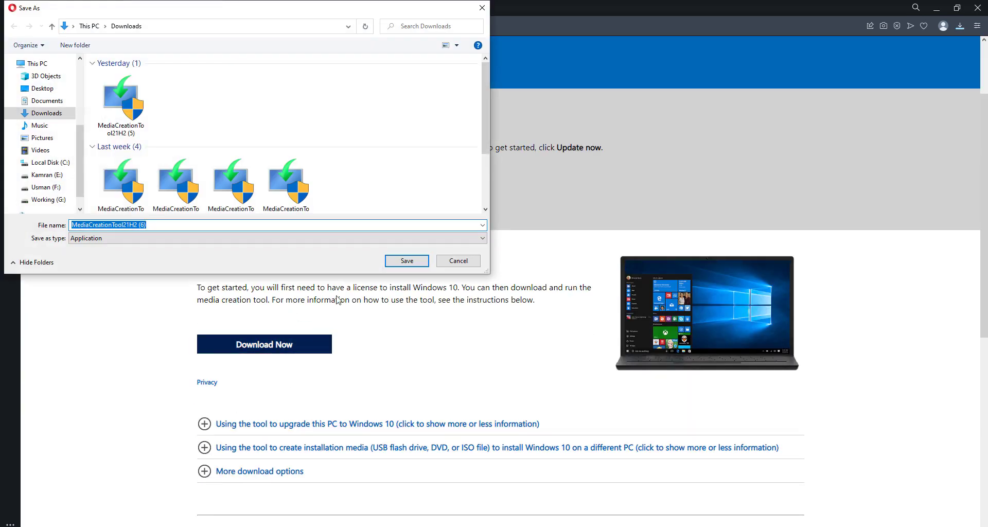
pyautogui.click(405, 260)
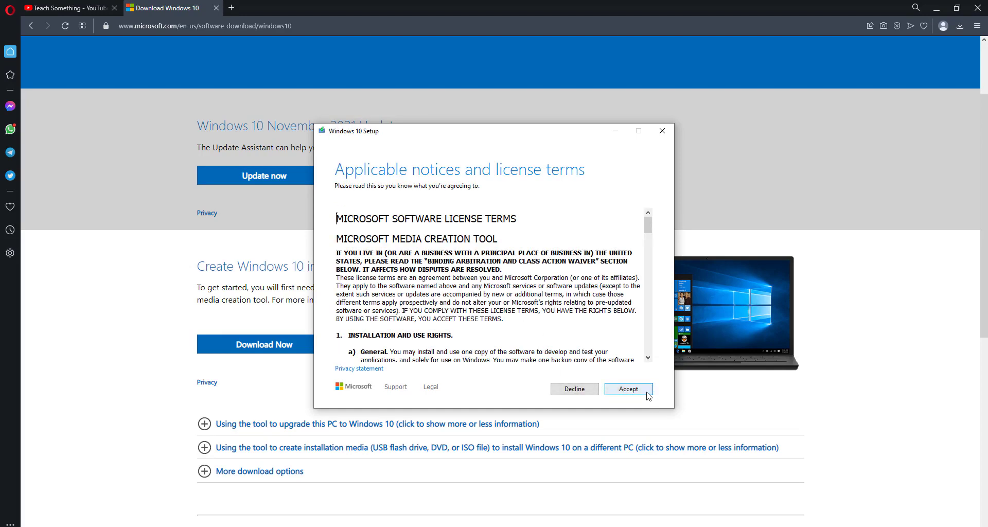
# Step: Accept the license terms in Windows 10 Setup and proceed with the "Upgrade this PC now" option
pyautogui.click(629, 389)
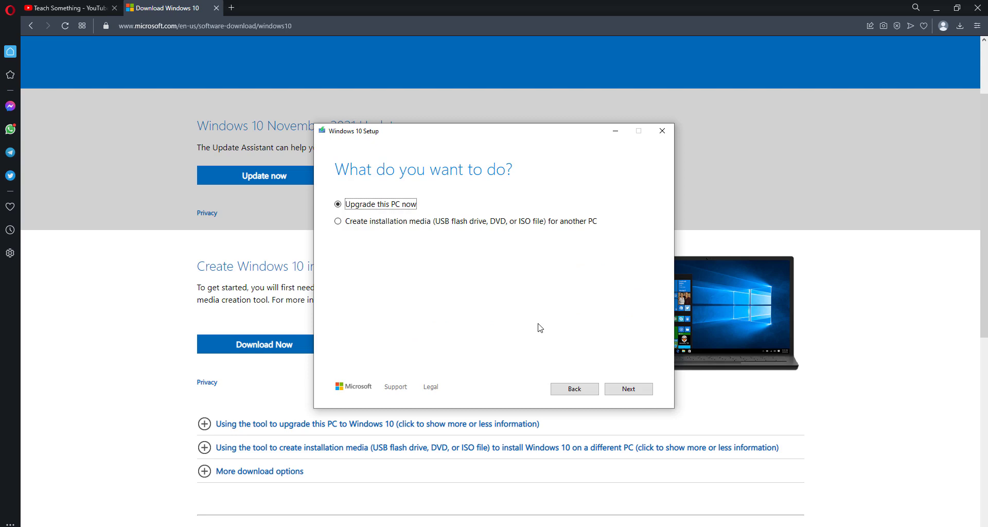
pyautogui.click(637, 388)
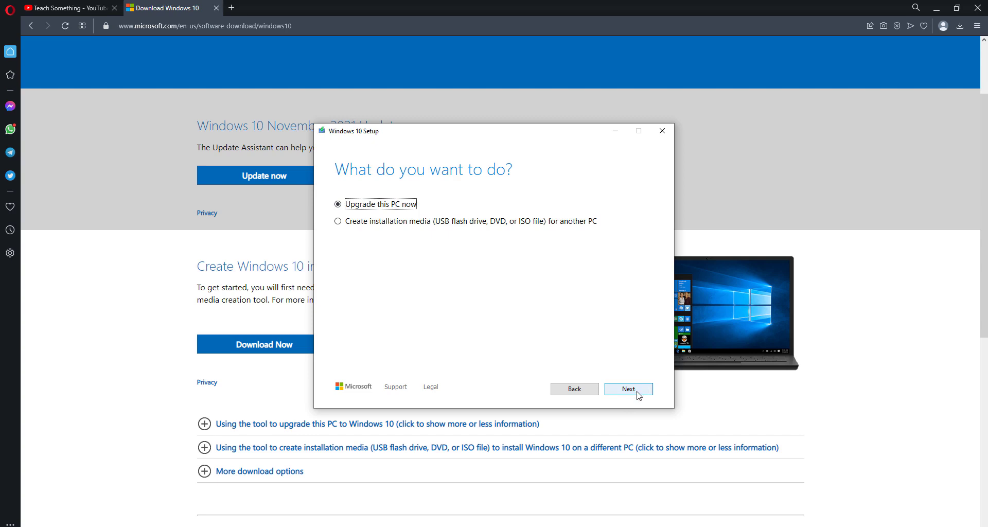